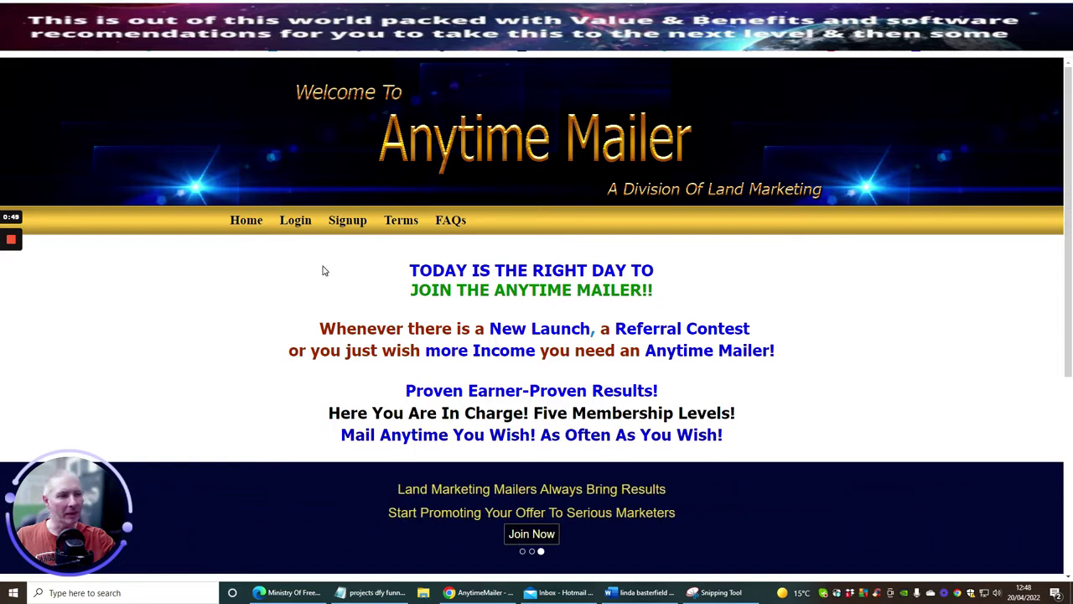
# Open the Signup form and autofill the first name, last name and saved Gmail address.
pyautogui.click(335, 222)
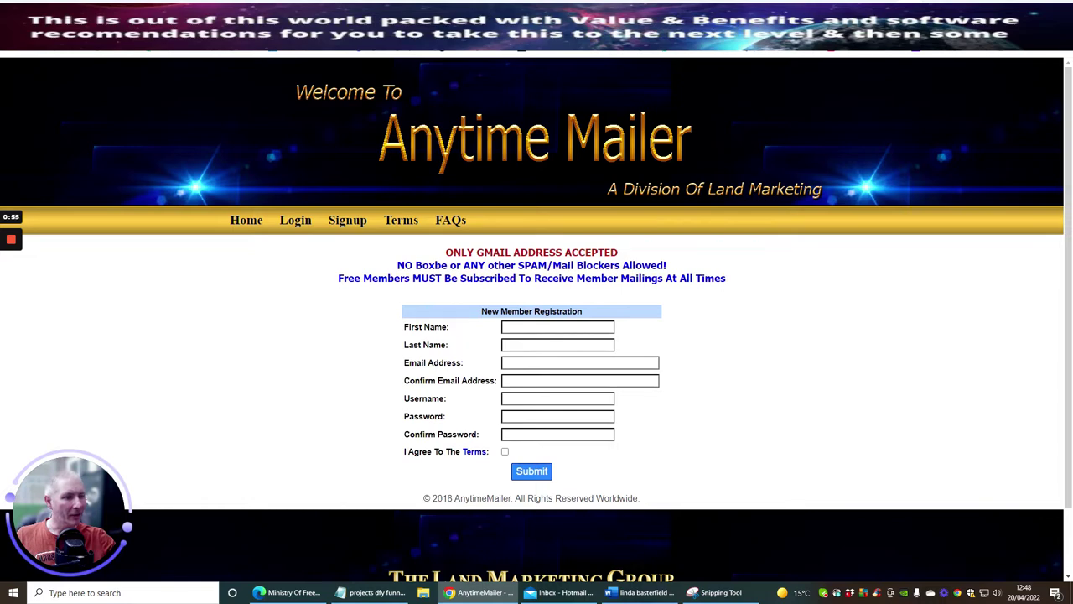
pyautogui.click(519, 327)
pyautogui.click(520, 349)
pyautogui.click(520, 345)
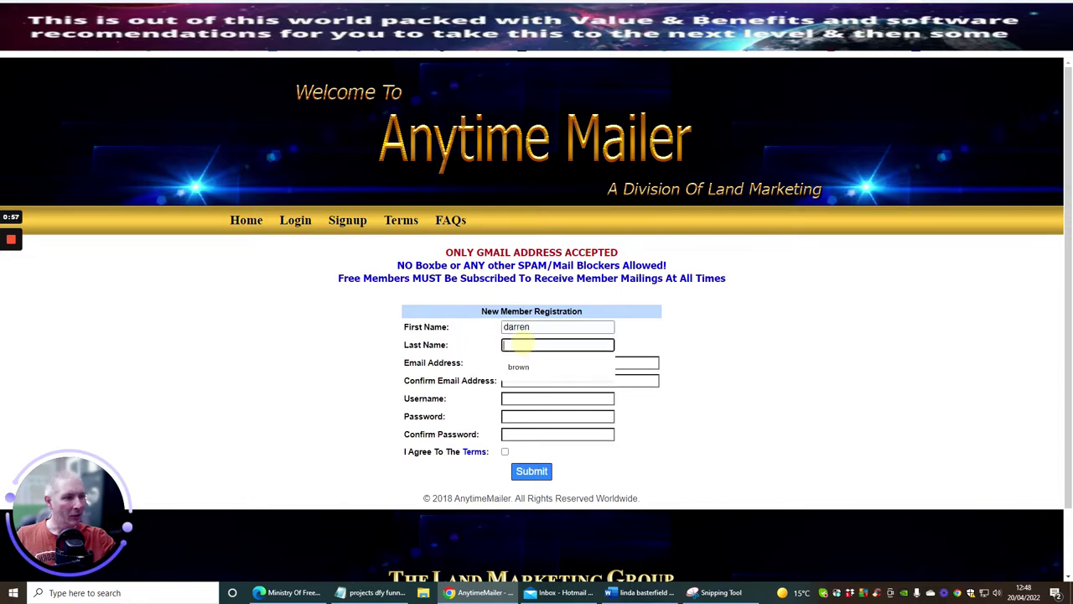
pyautogui.click(527, 367)
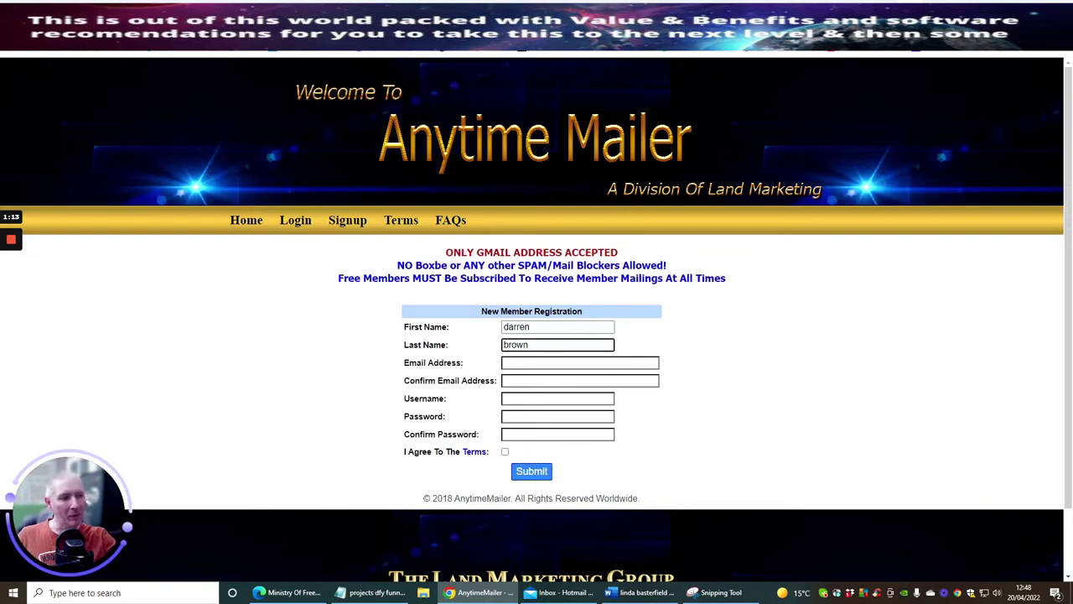
pyautogui.click(553, 362)
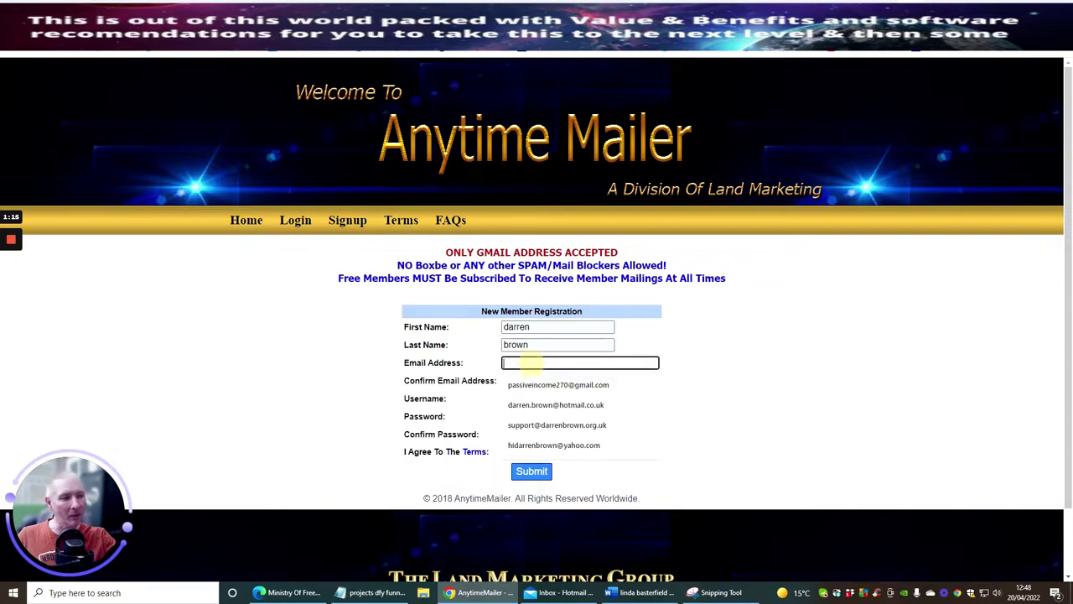
pyautogui.click(536, 384)
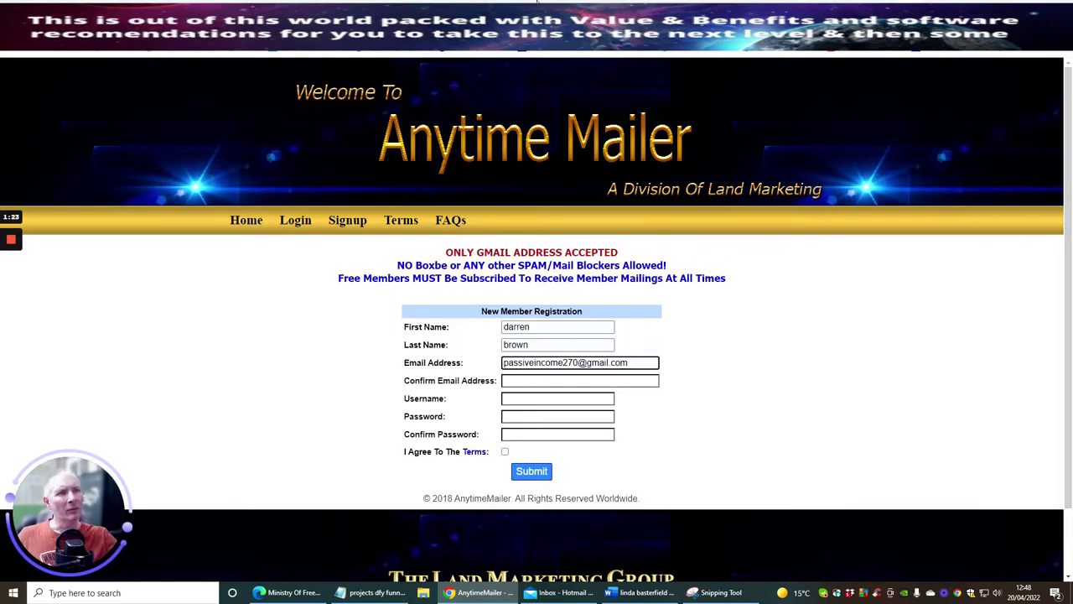
pyautogui.click(335, 21)
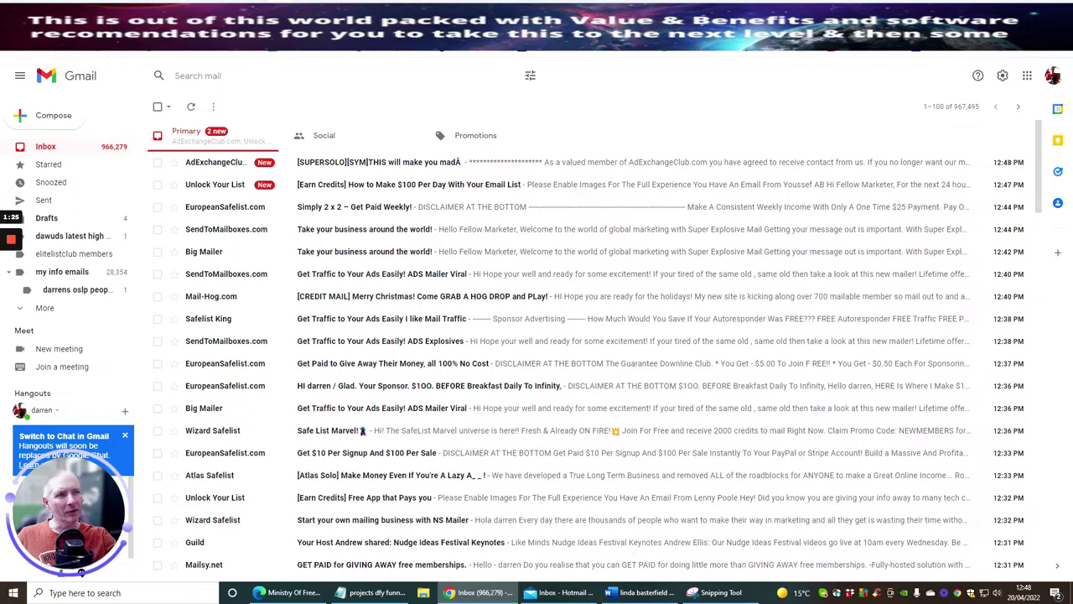
pyautogui.scroll(-2, 383, 232)
pyautogui.scroll(2, 383, 232)
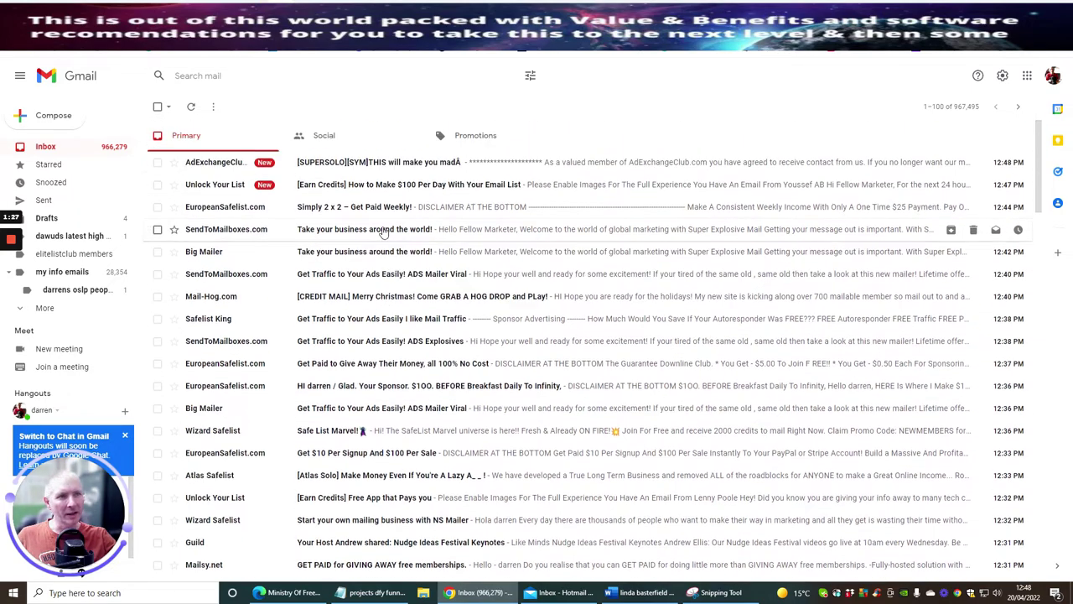
pyautogui.click(116, 154)
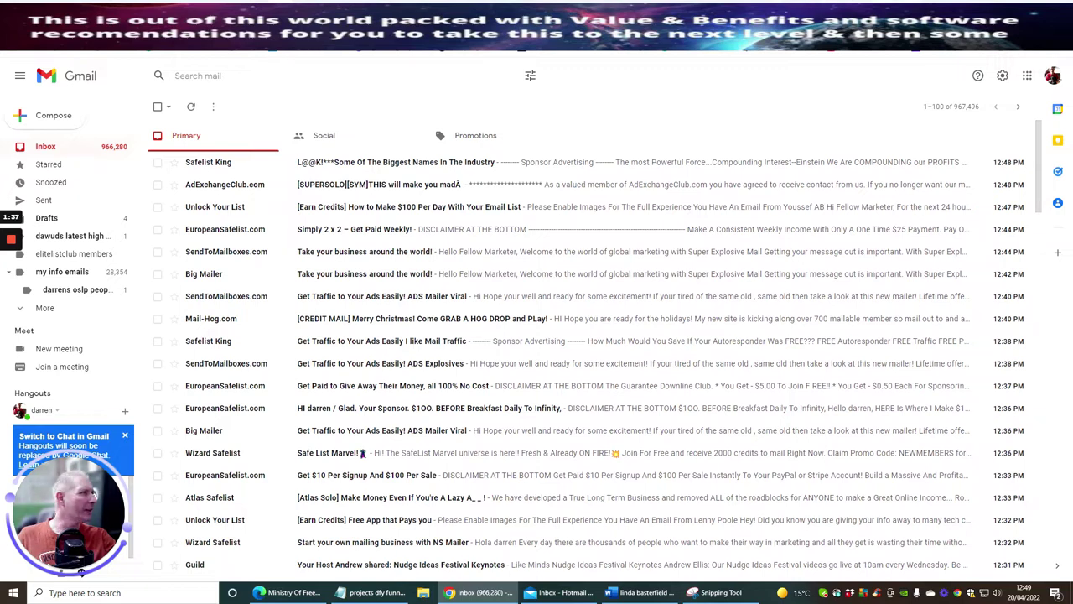
pyautogui.hotkey('ctrl', 'Tab')
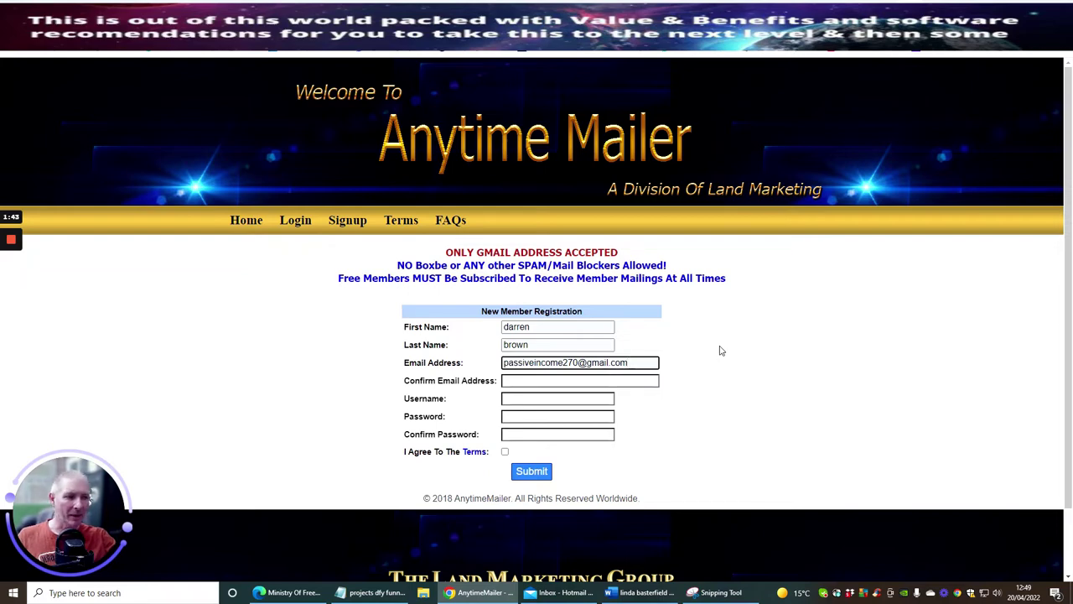
# Enter the Gmail address in Confirm Email and autofill the saved username.
pyautogui.click(516, 380)
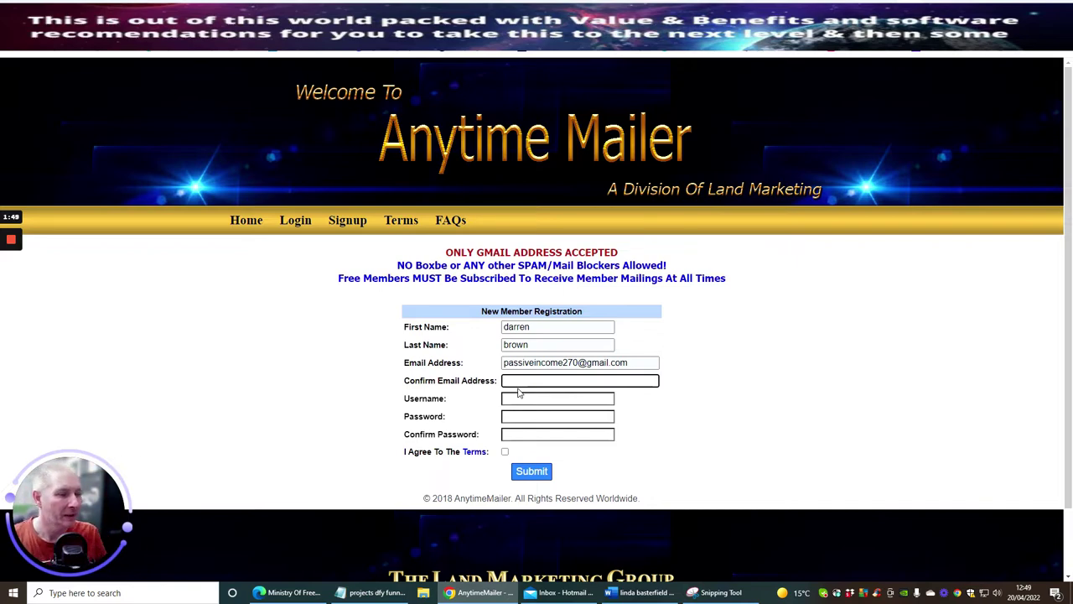
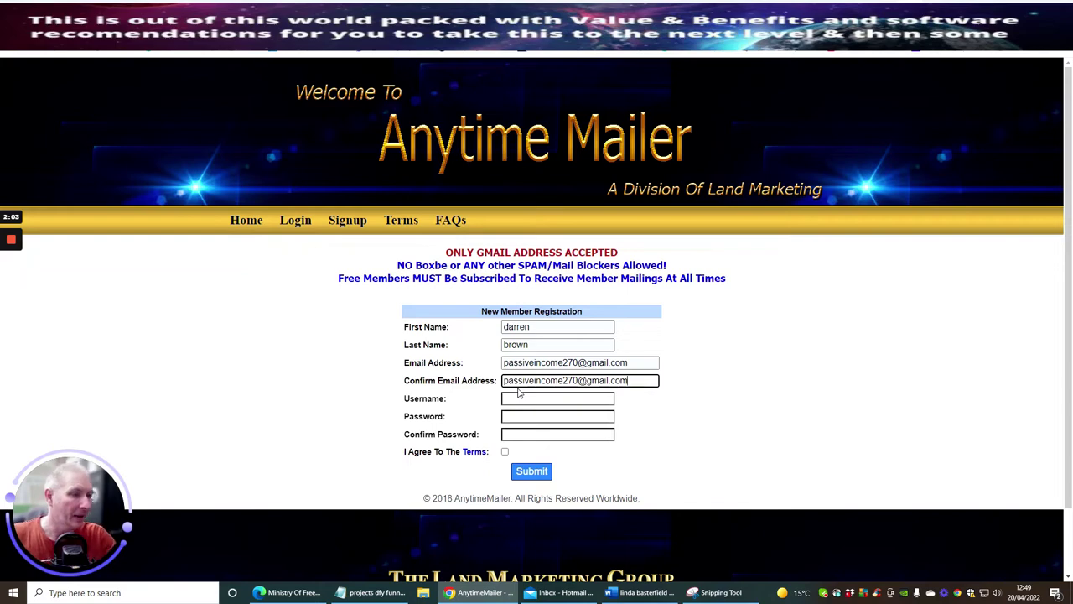
pyautogui.click(518, 395)
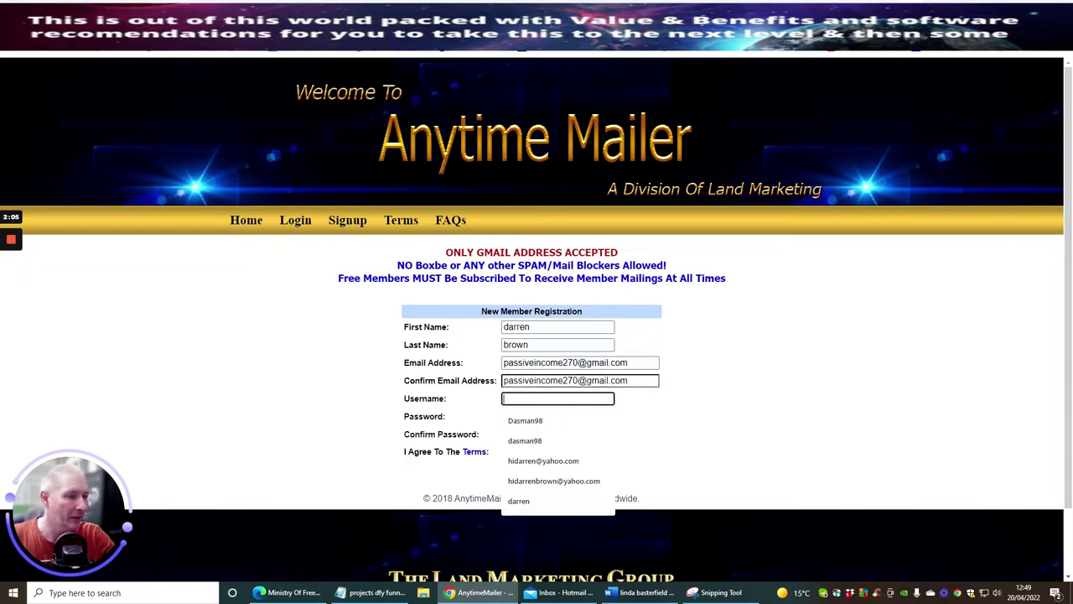
pyautogui.click(517, 421)
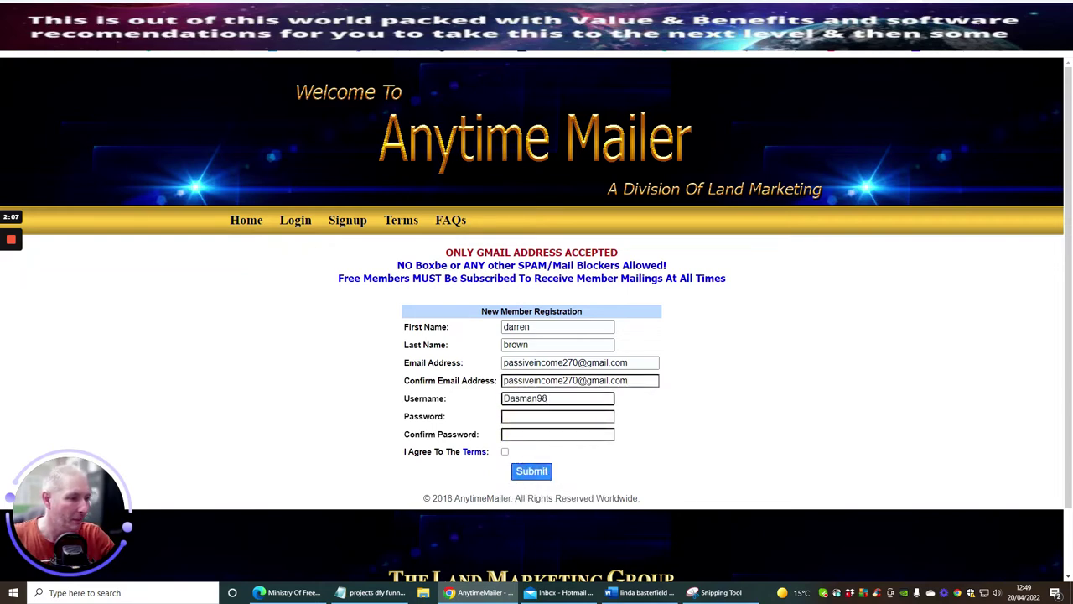
# Type the account password in both password fields and tick I Agree To The Terms.
pyautogui.click(549, 416)
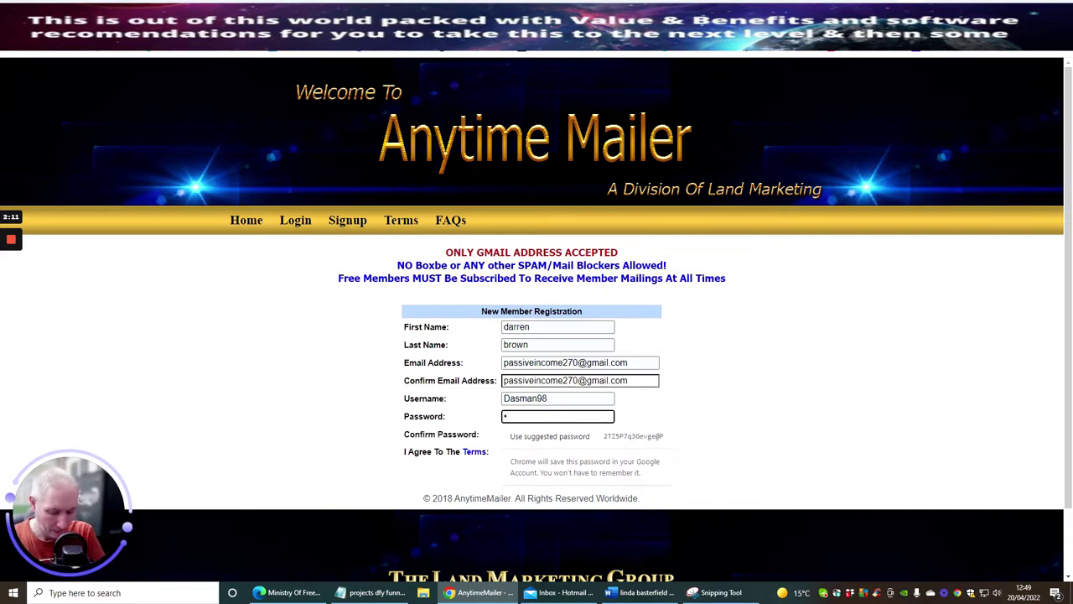
pyautogui.write('**********')
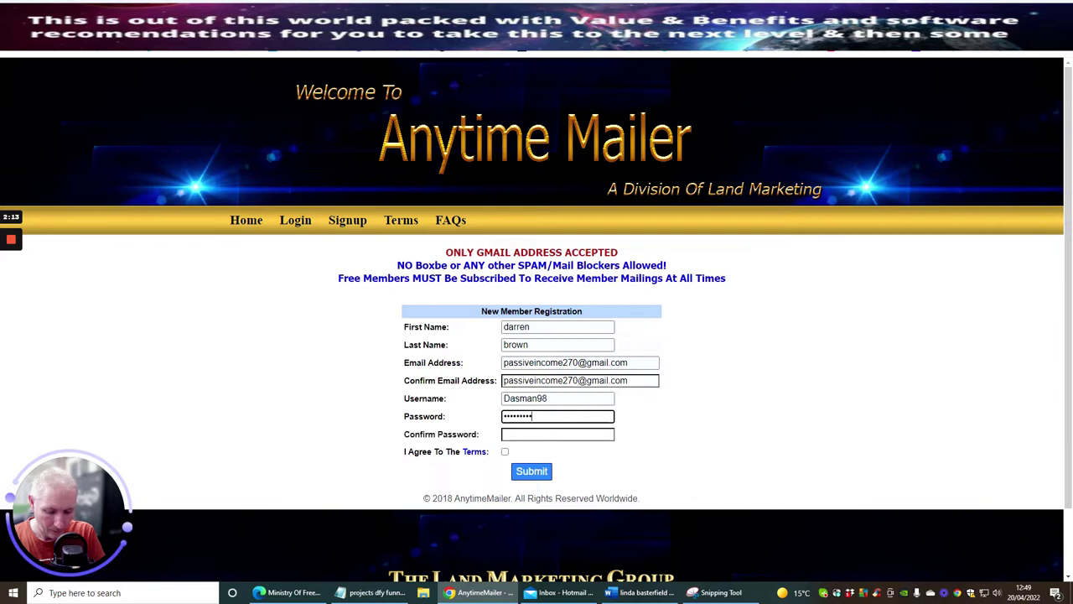
pyautogui.click(531, 435)
pyautogui.write('******')
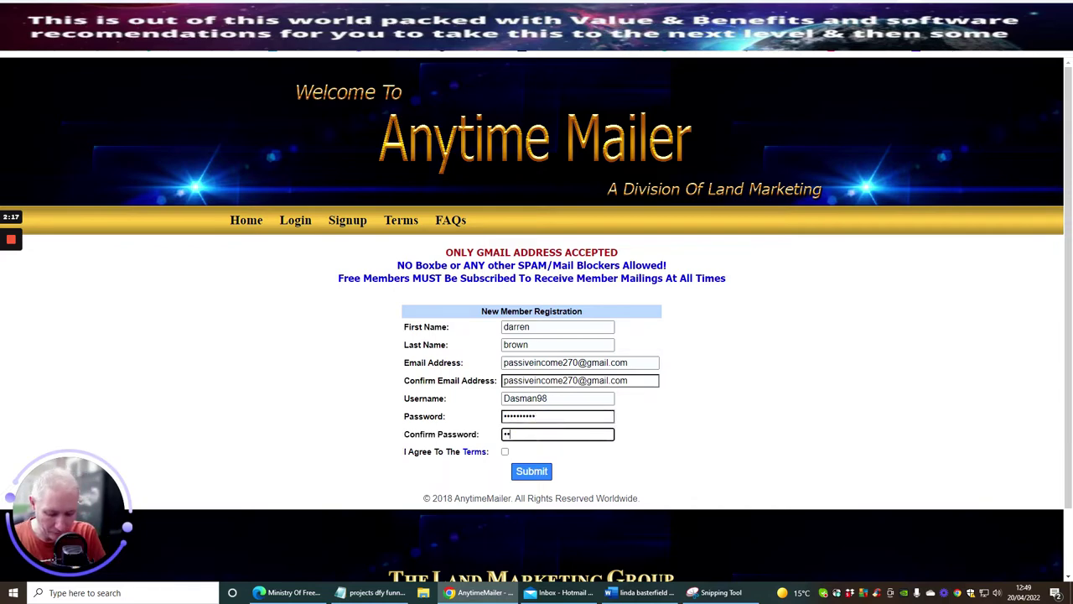
pyautogui.write('****')
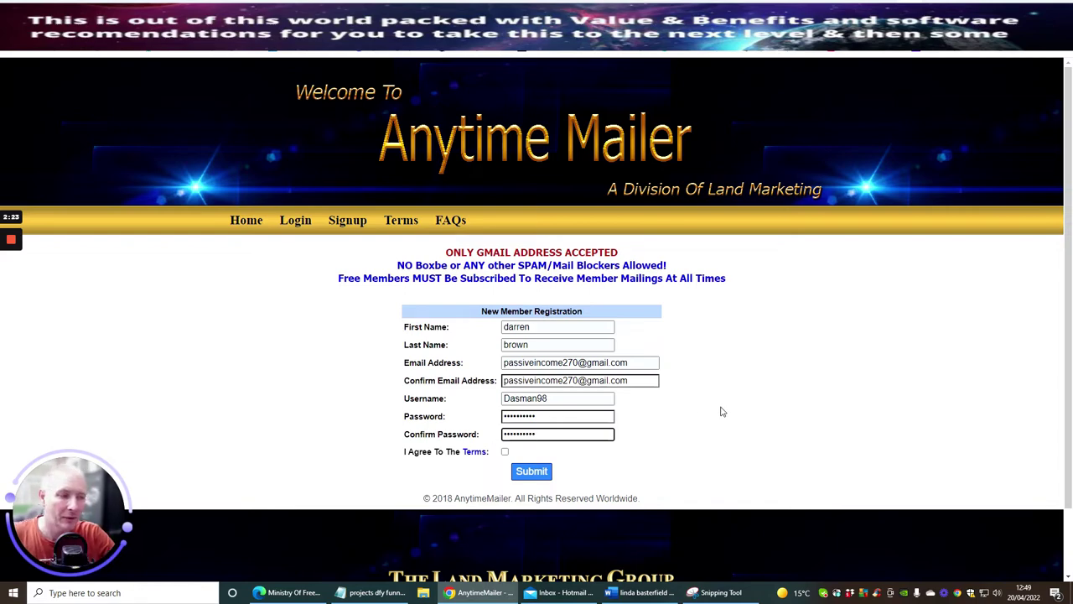
pyautogui.click(504, 452)
# Submit the registration and save the new login in Chrome's password prompt.
pyautogui.click(537, 473)
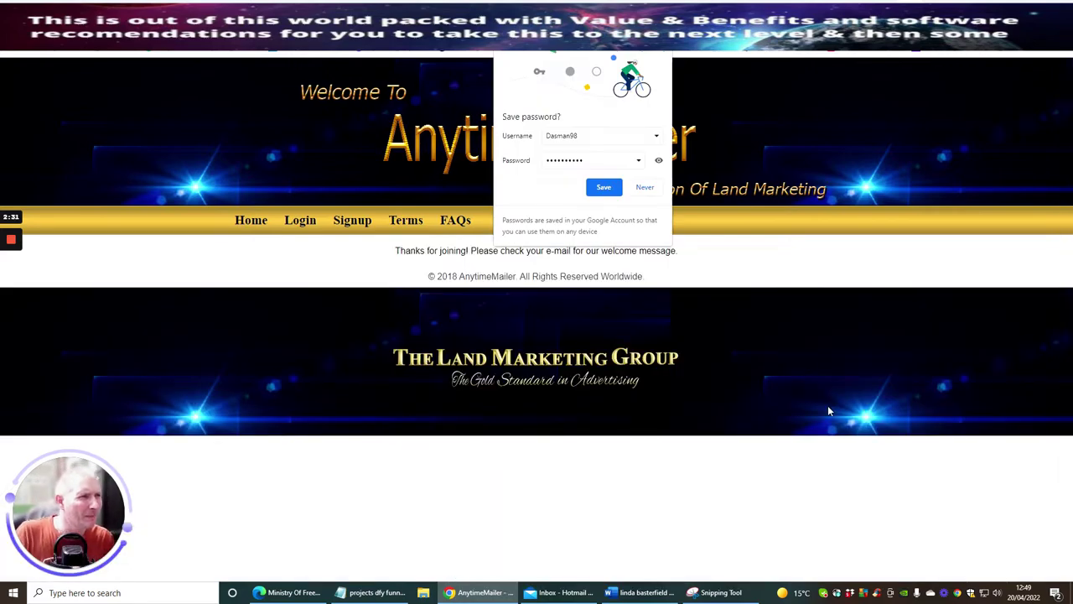
pyautogui.click(603, 187)
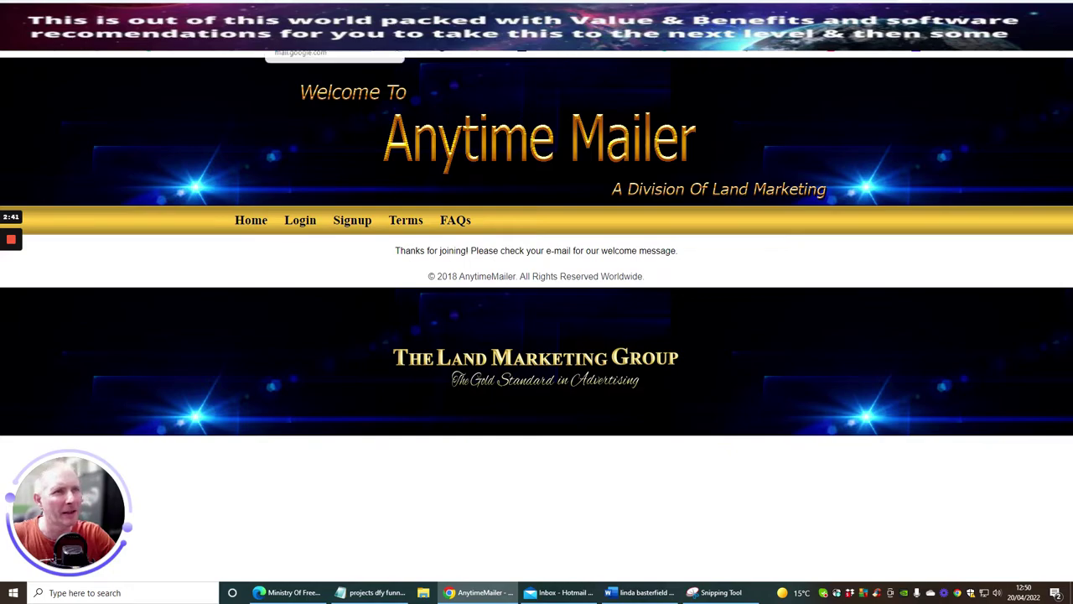
pyautogui.click(281, 10)
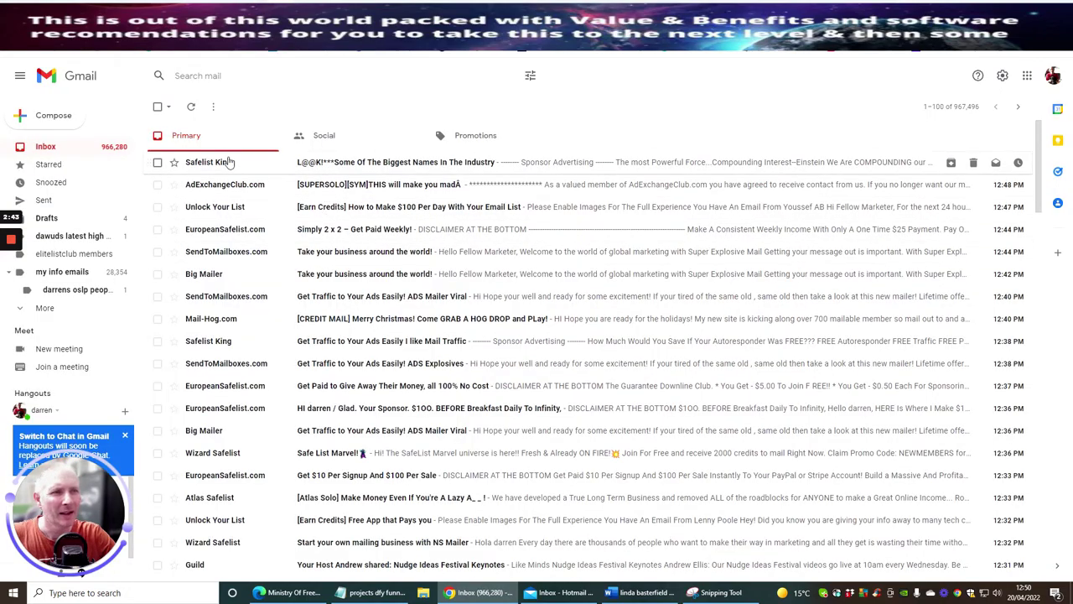
# Check the Social and Promotions inbox tabs for the welcome email, then return to Primary.
pyautogui.scroll(-3, 220, 316)
pyautogui.scroll(3, 220, 316)
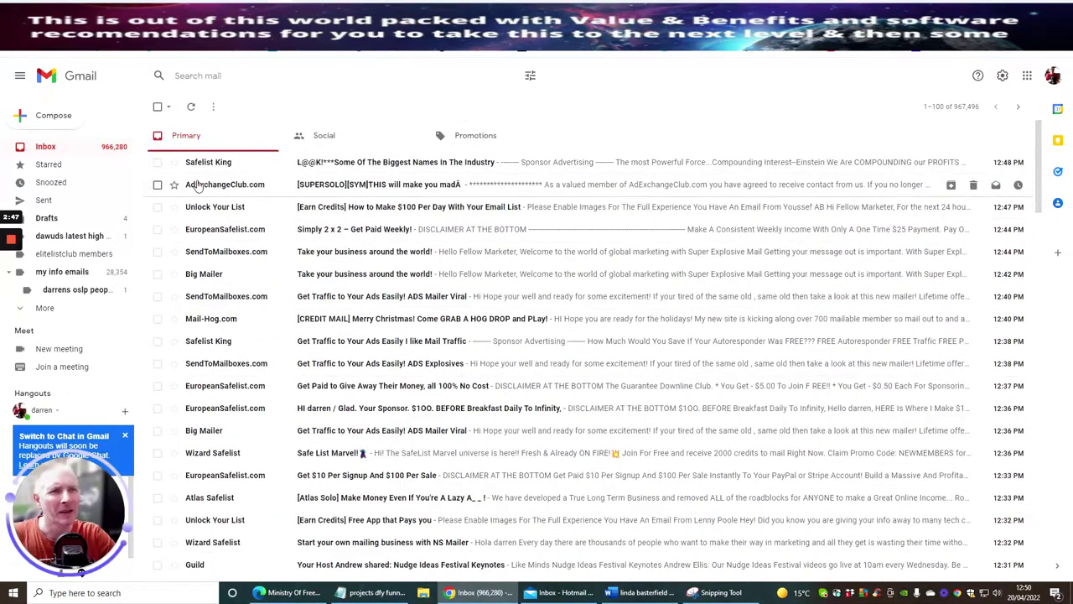
pyautogui.click(329, 136)
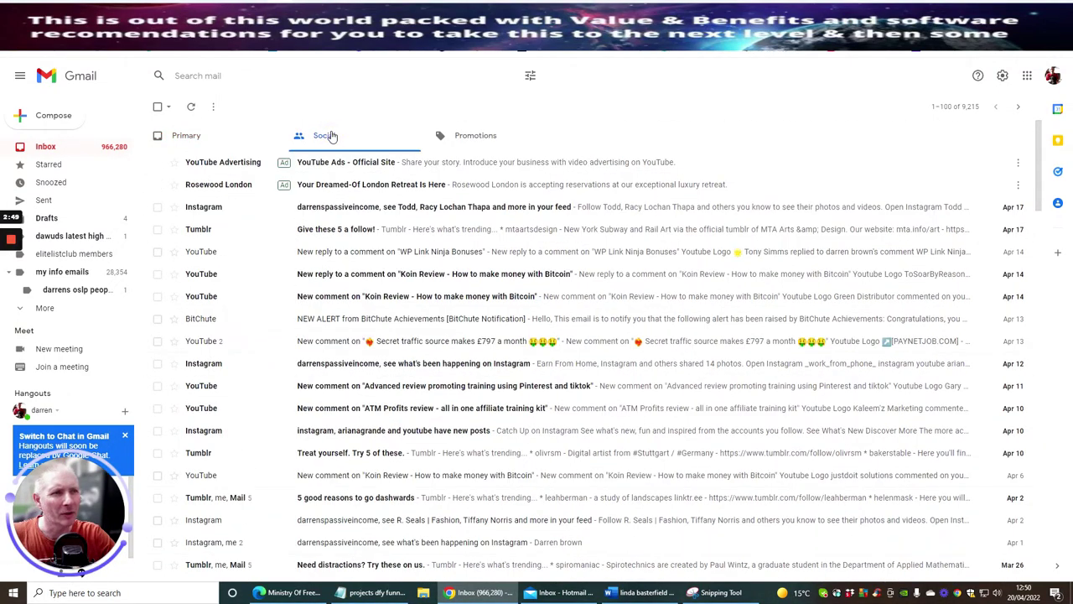
pyautogui.click(466, 148)
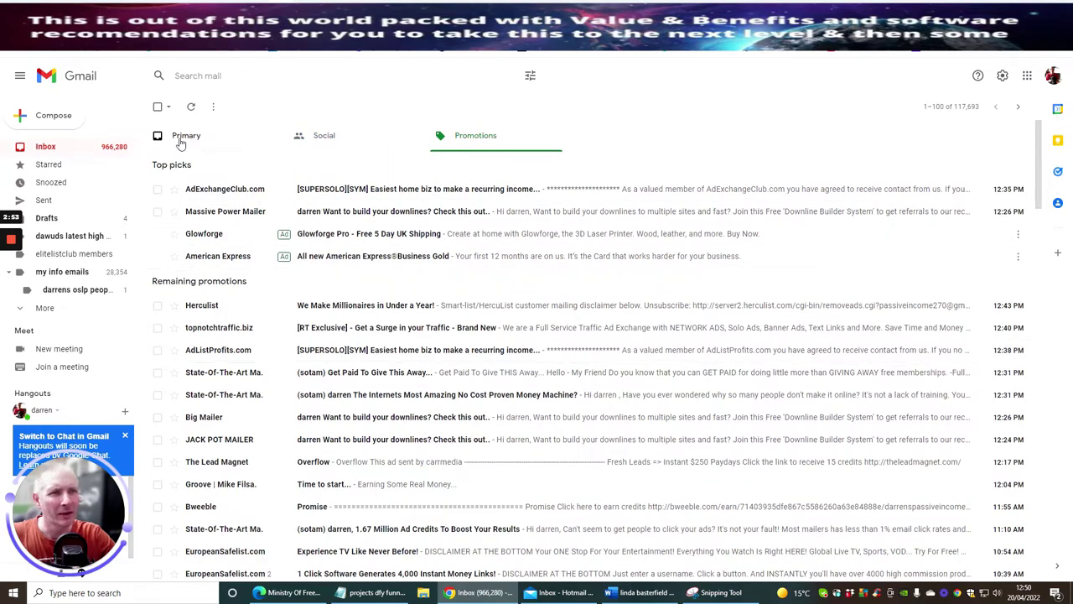
pyautogui.click(178, 138)
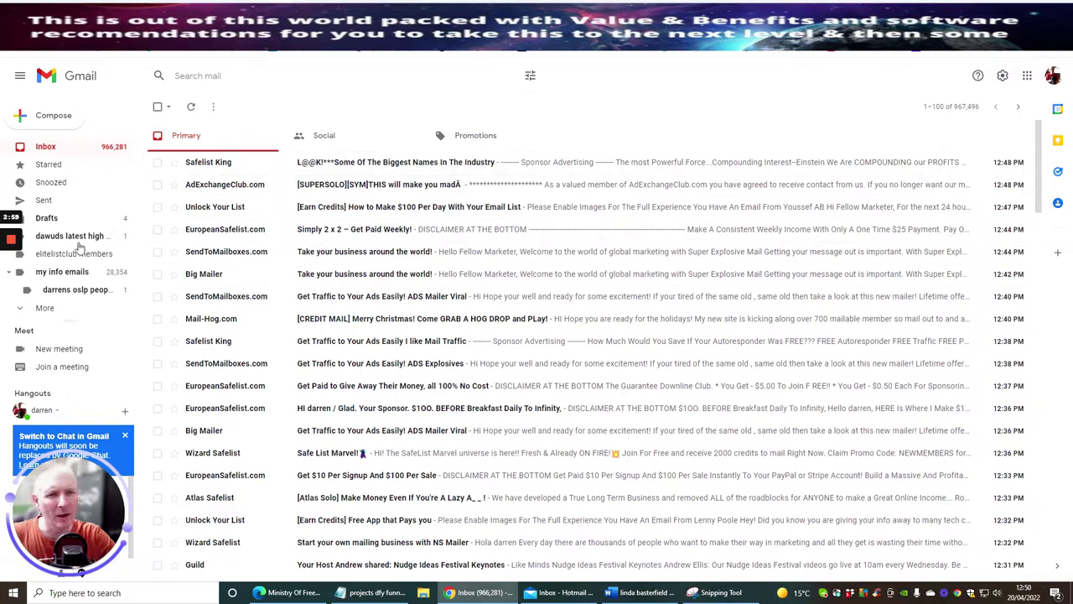
# Look in the Spam folder, go back to the inbox and refresh it with F5.
pyautogui.click(48, 308)
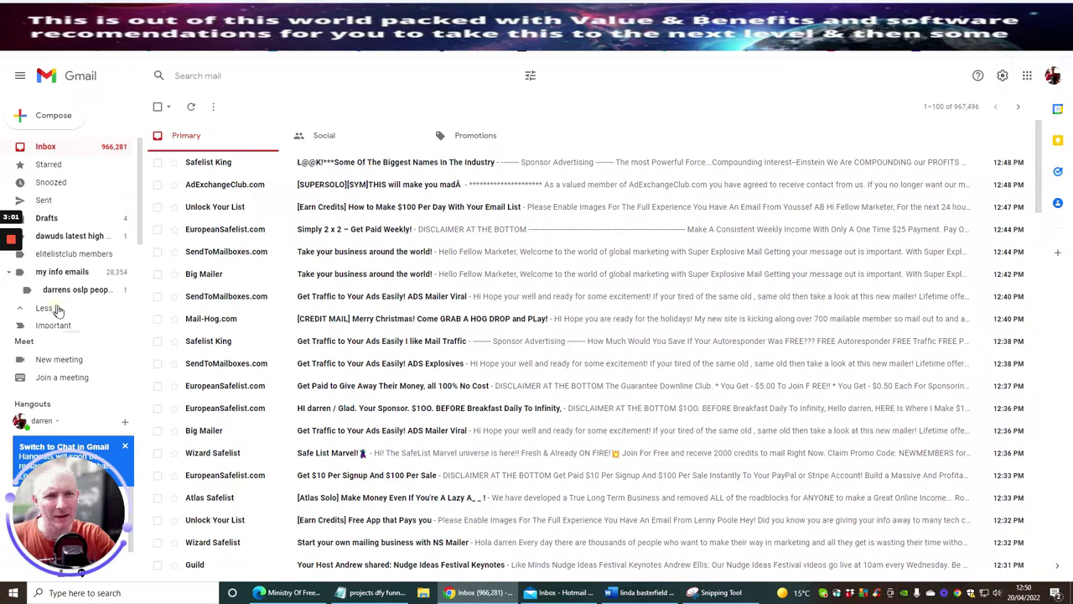
pyautogui.scroll(-3, 67, 289)
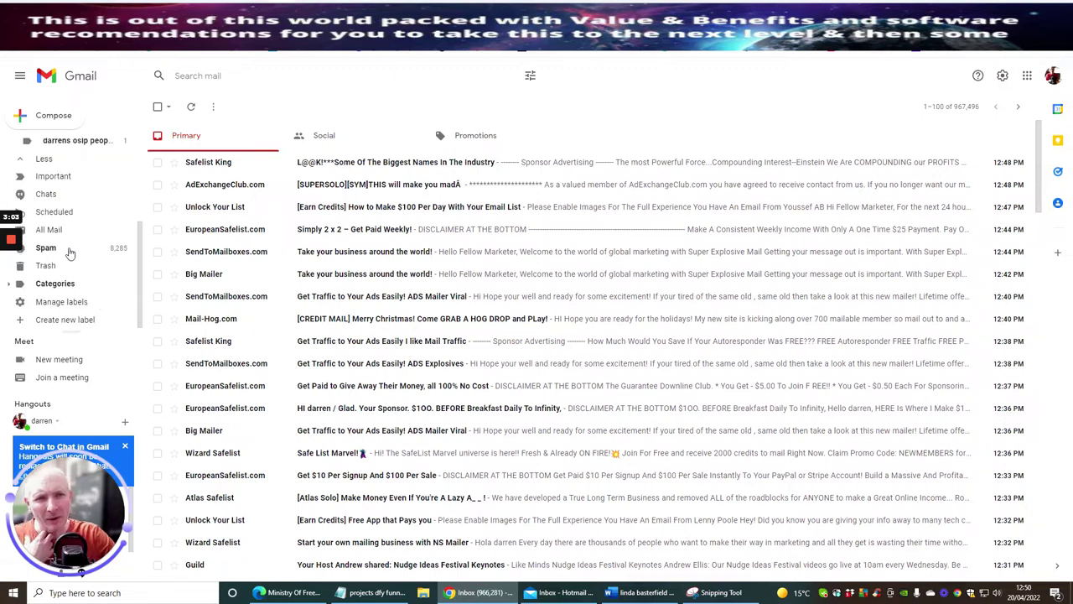
pyautogui.click(70, 248)
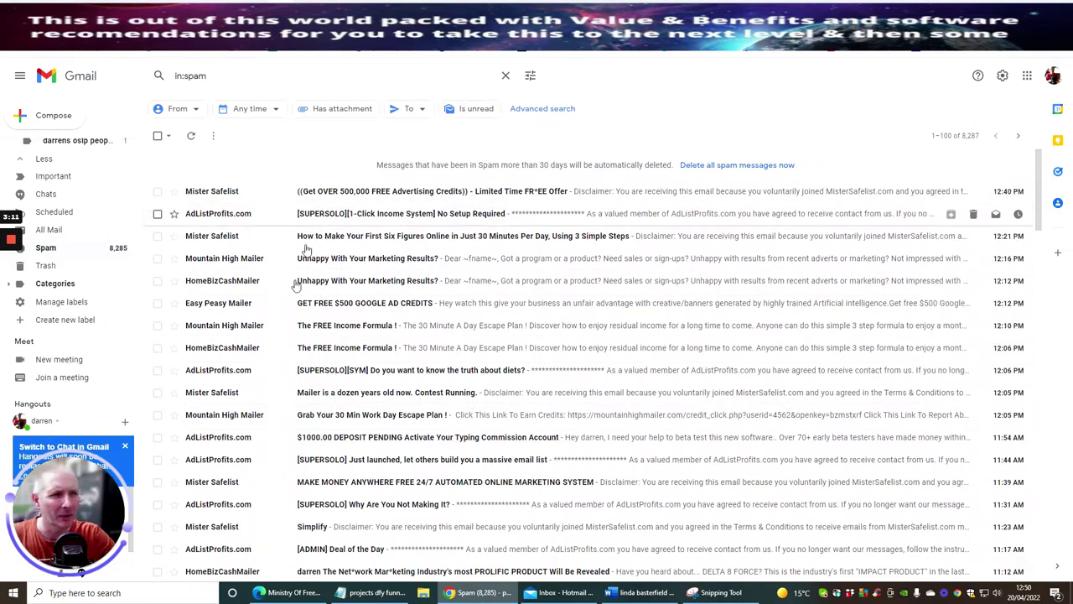
pyautogui.scroll(3, 51, 184)
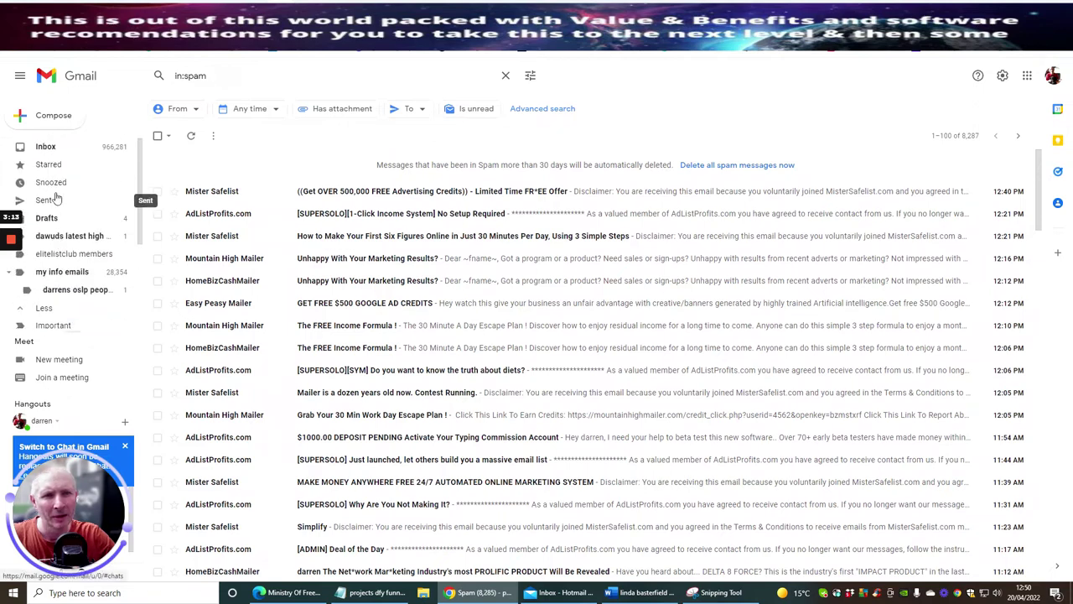
pyautogui.click(46, 147)
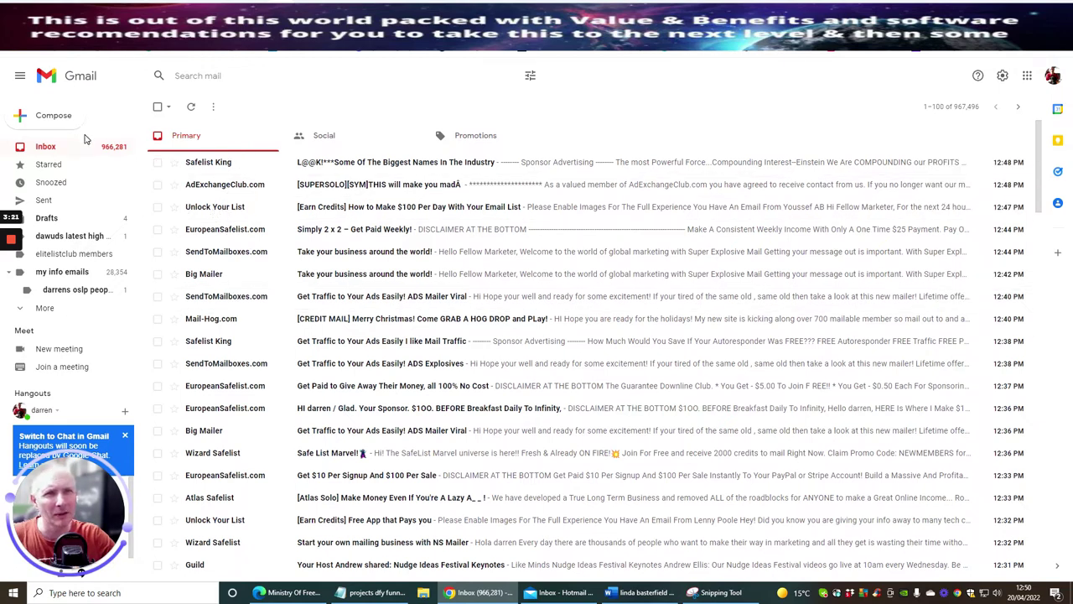
pyautogui.press('F5')
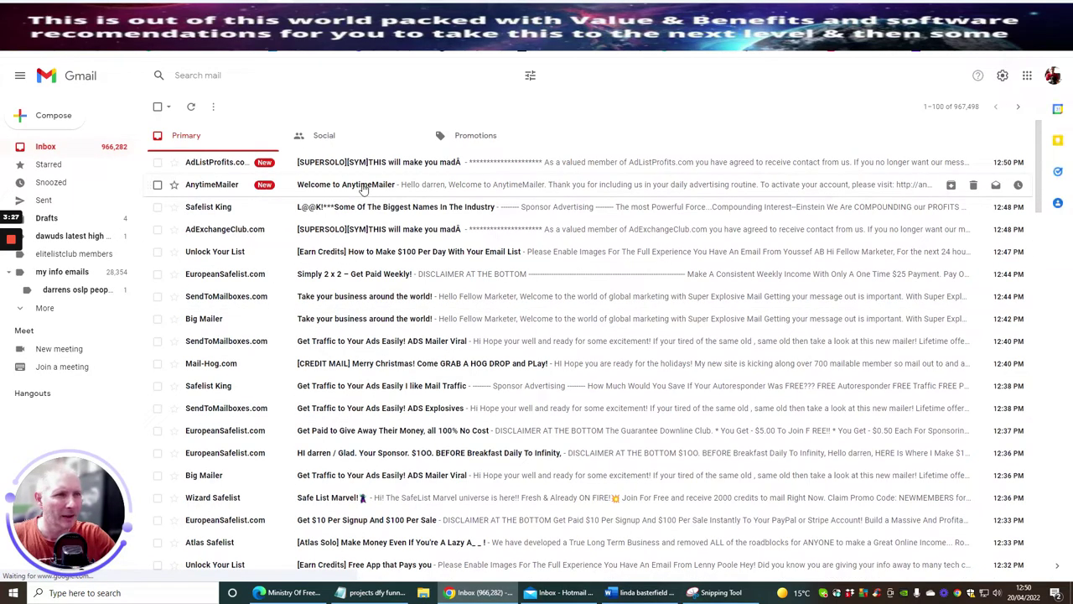
# Open the Welcome to AnytimeMailer email and follow its verify.php activation link.
pyautogui.click(362, 186)
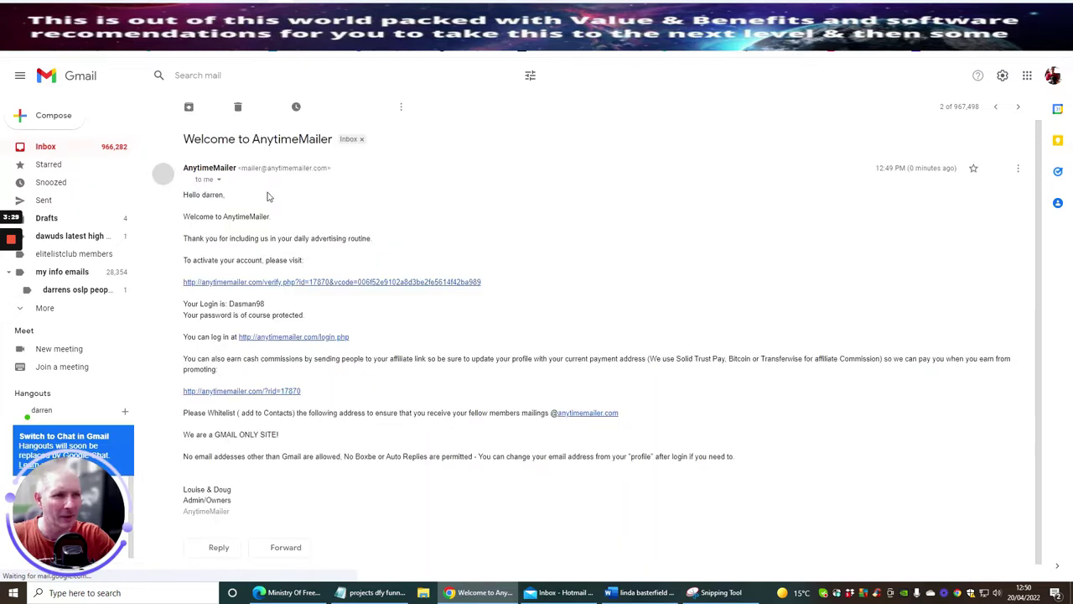
pyautogui.click(270, 283)
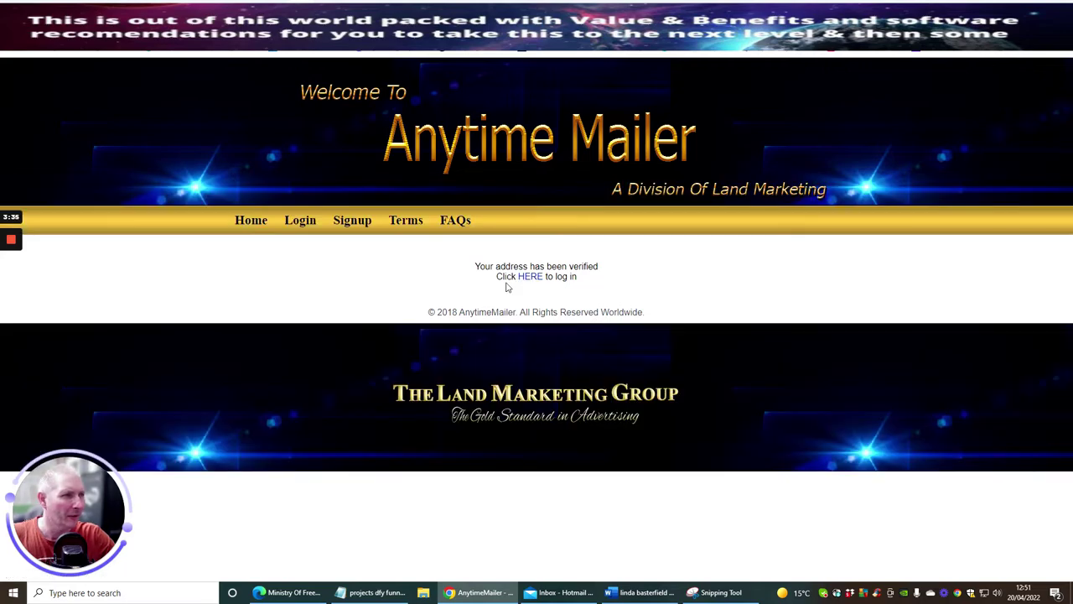
# Log in on the Member Login page using the browser's saved username and password.
pyautogui.click(527, 277)
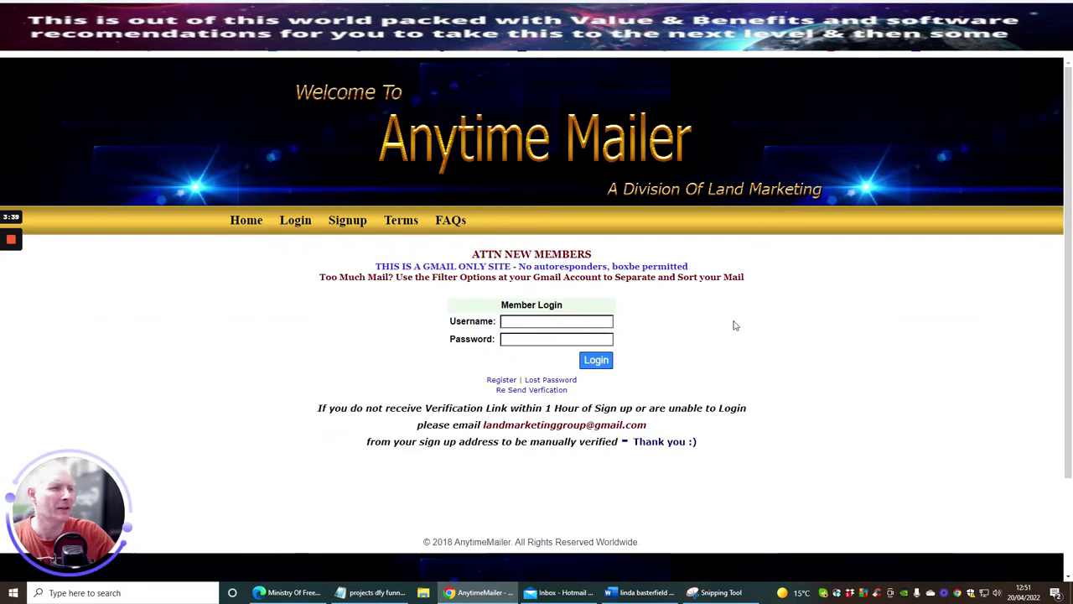
pyautogui.click(532, 321)
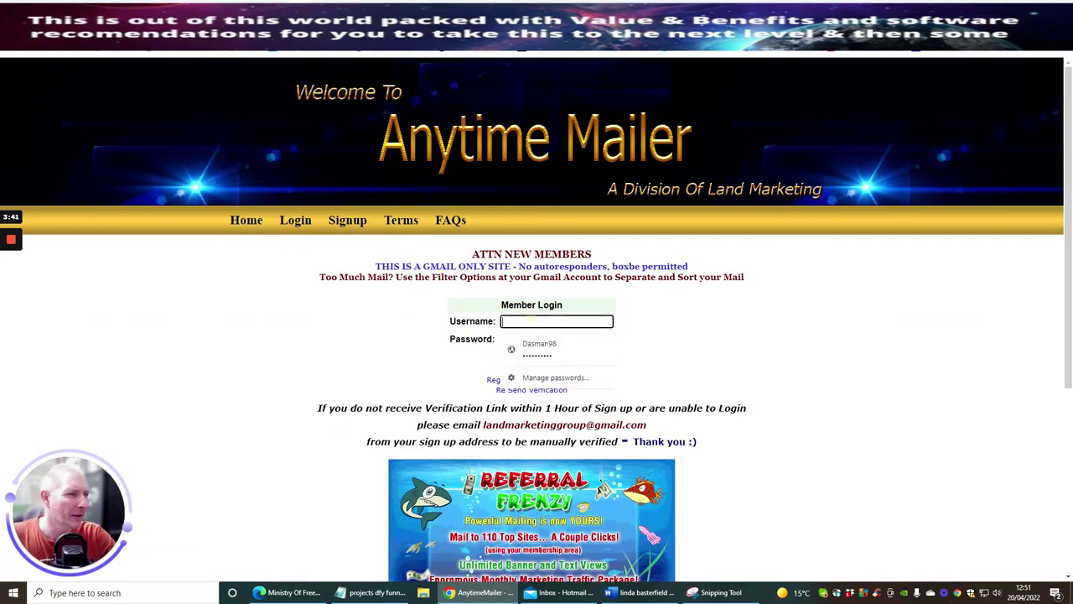
pyautogui.click(531, 346)
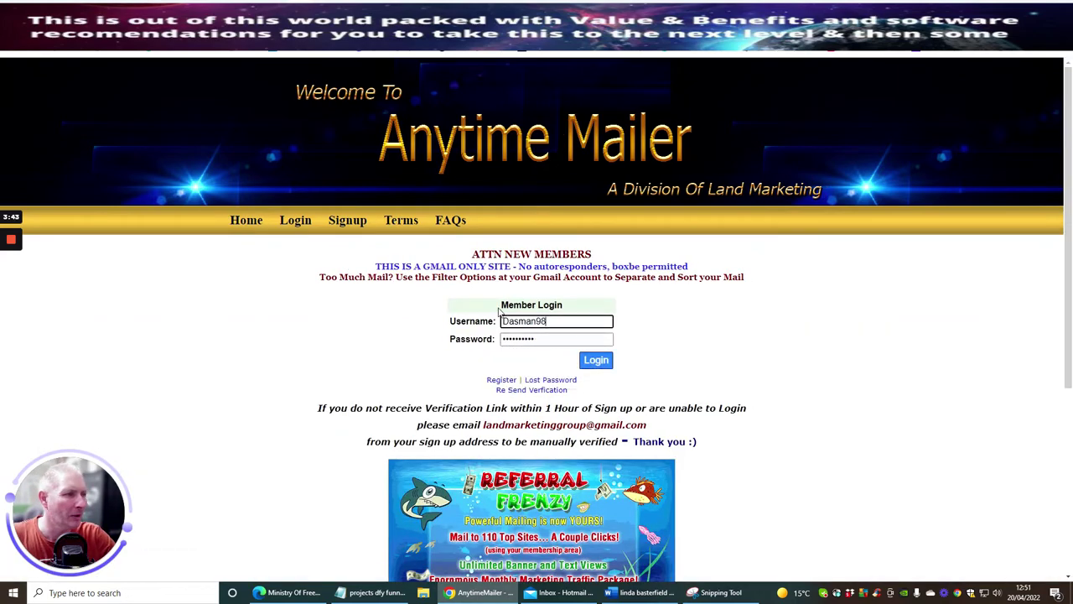
pyautogui.click(591, 362)
pyautogui.click(591, 362)
pyautogui.click(591, 362)
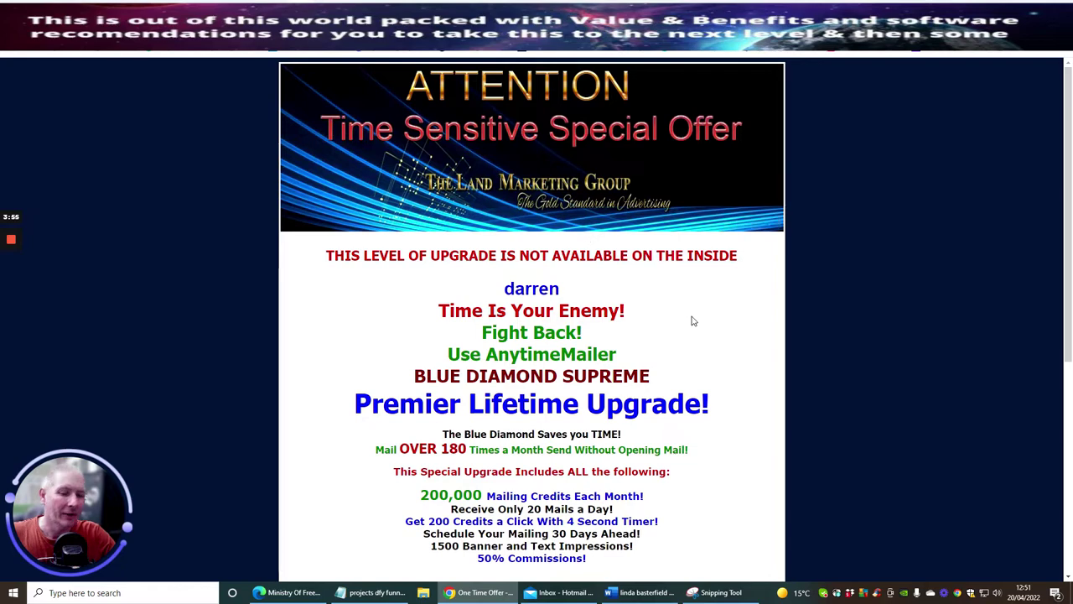
pyautogui.scroll(-4, 692, 321)
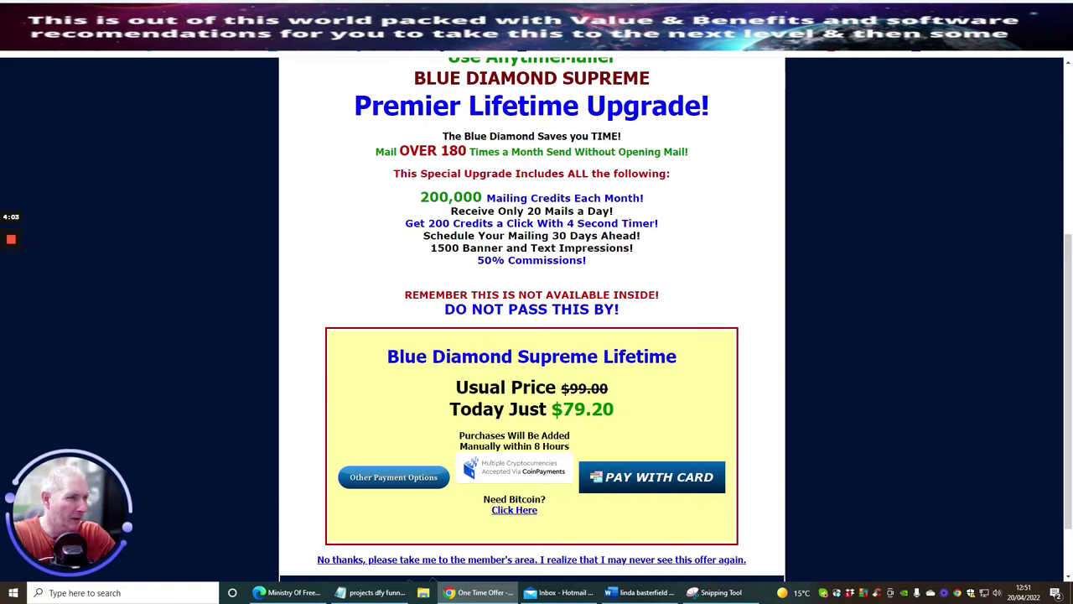
pyautogui.scroll(2, 680, 310)
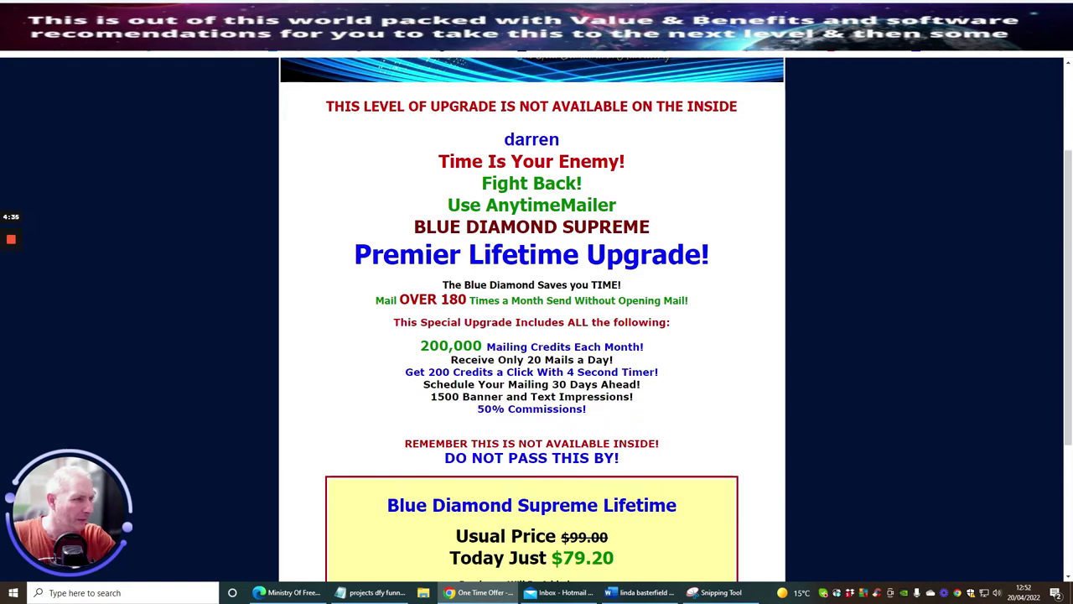
pyautogui.scroll(-2, 671, 311)
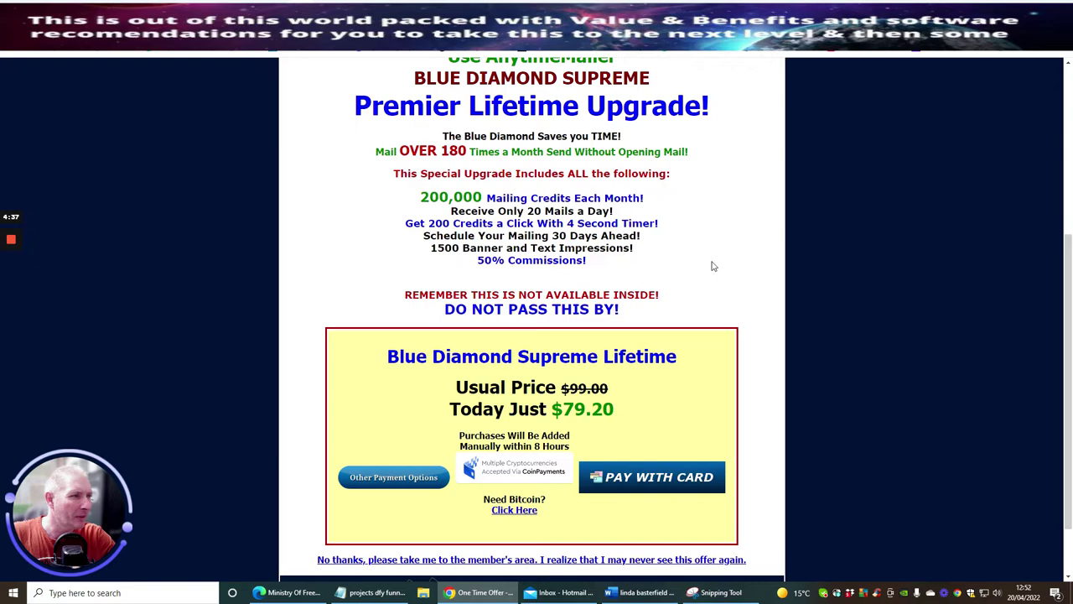
pyautogui.scroll(-1, 726, 259)
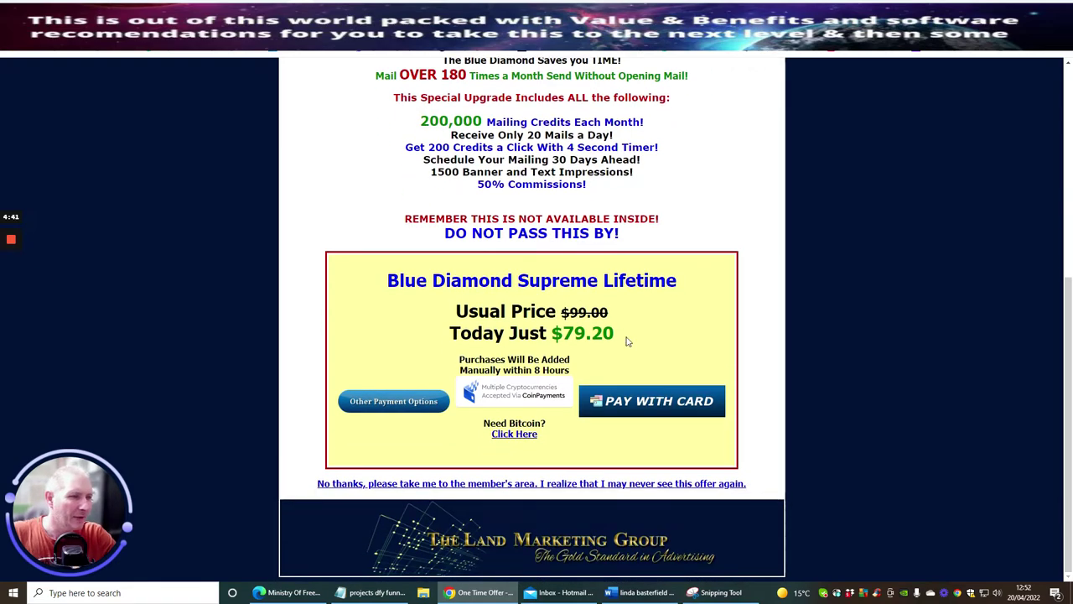
pyautogui.moveTo(7, 289)
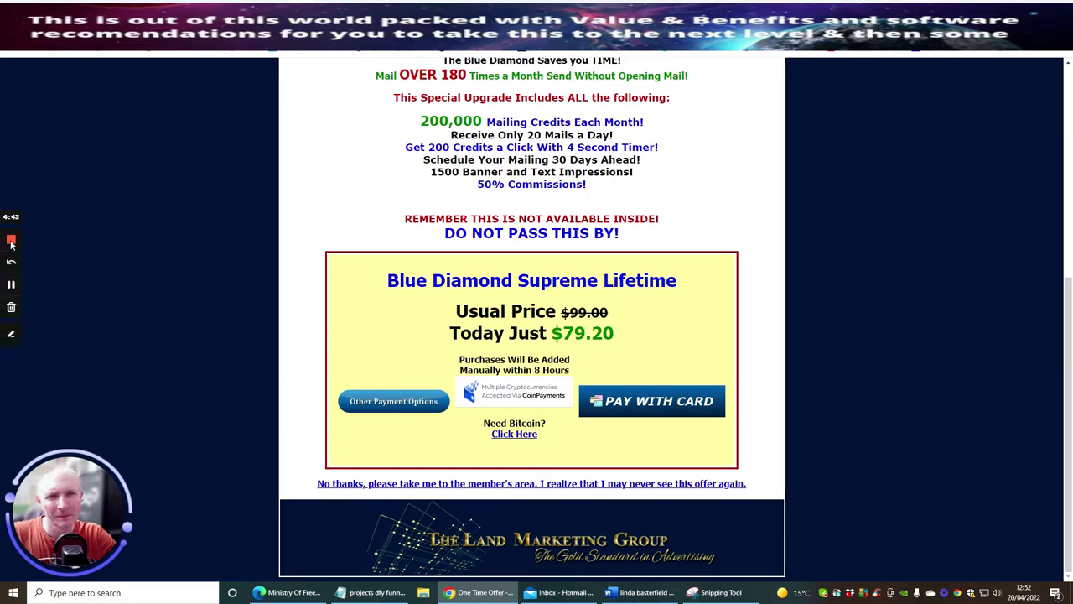
# Pay USD 79.20 by card for the Blue Diamond lifetime upgrade, then return to Gmail.
pyautogui.click(7, 287)
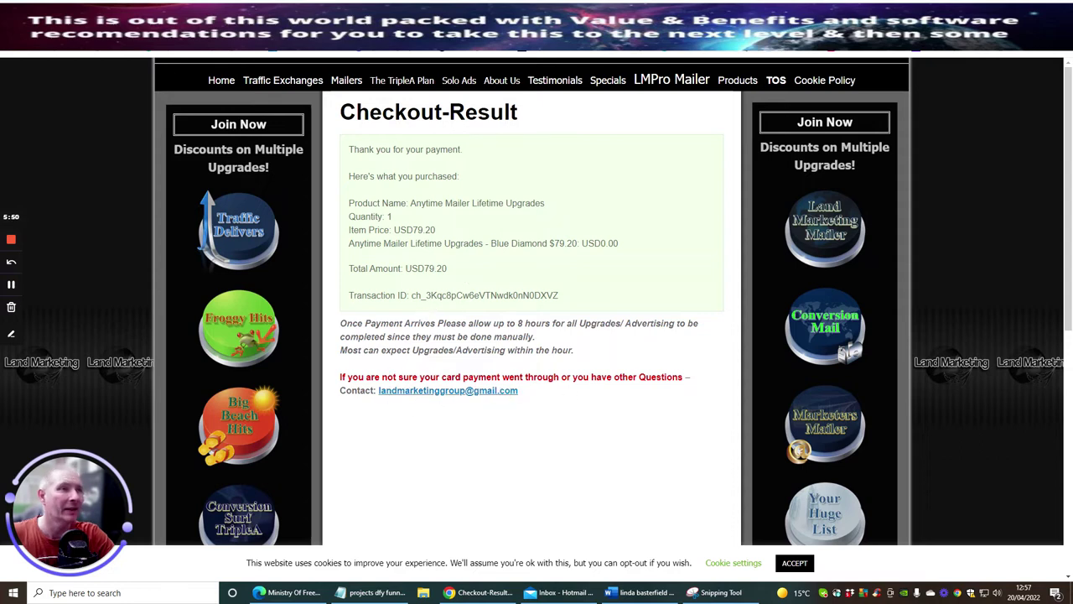
pyautogui.click(302, 15)
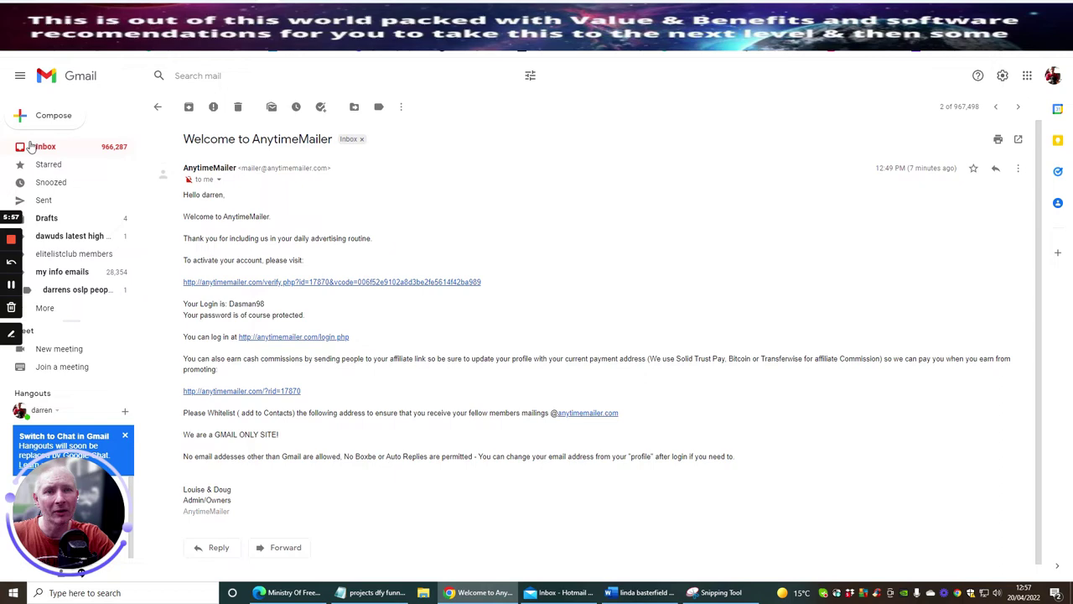
# Leave the welcome email for the inbox and refresh it with F5.
pyautogui.press('u')
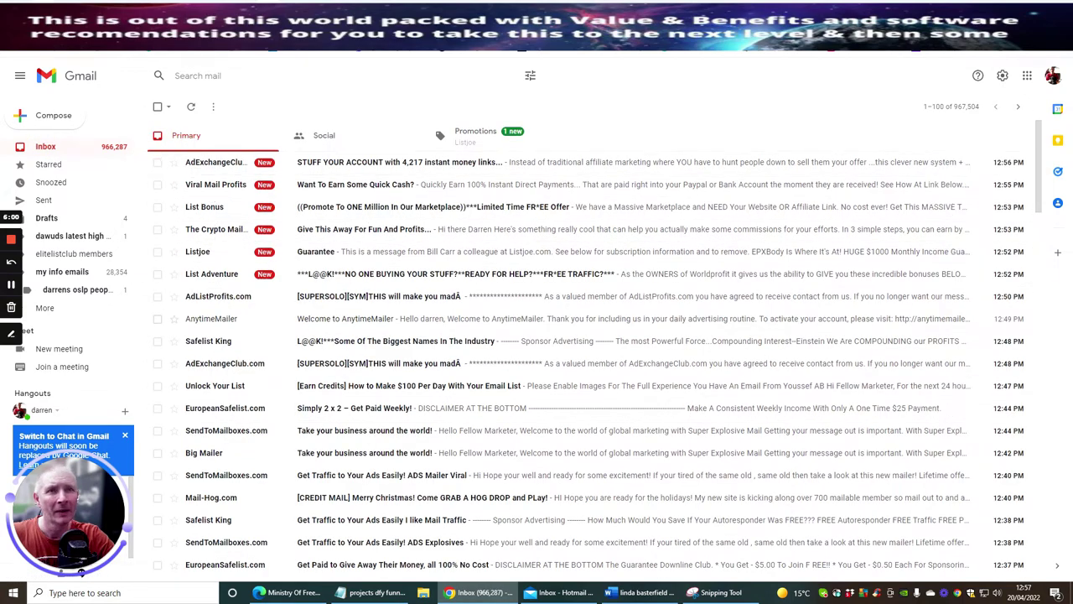
pyautogui.press('F5')
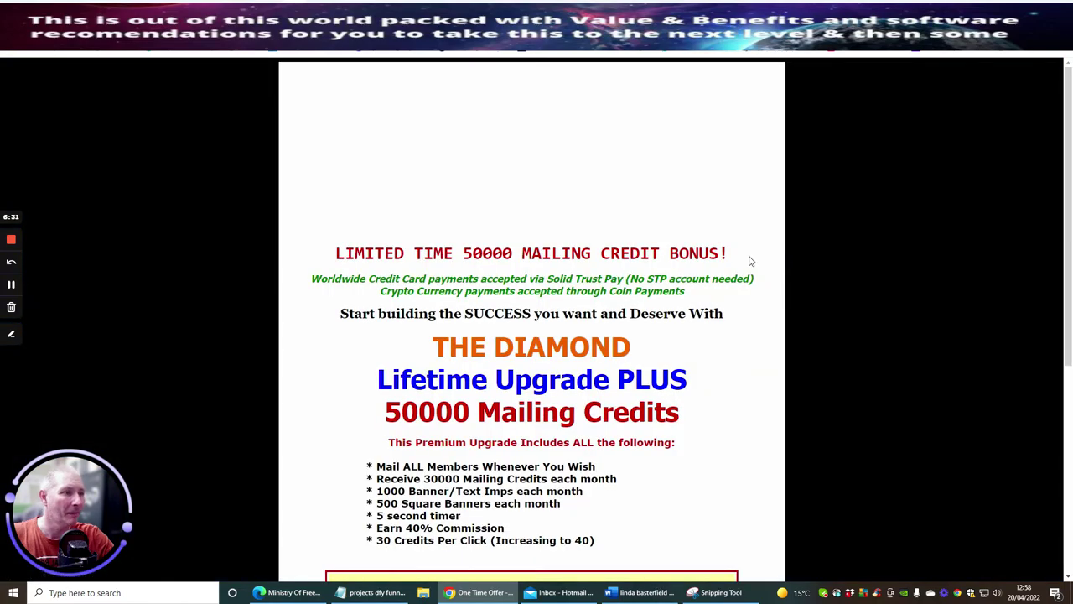
# Scroll to the $57.77 Diamond Lifetime With 50000 Credits price box.
pyautogui.scroll(-3, 532, 335)
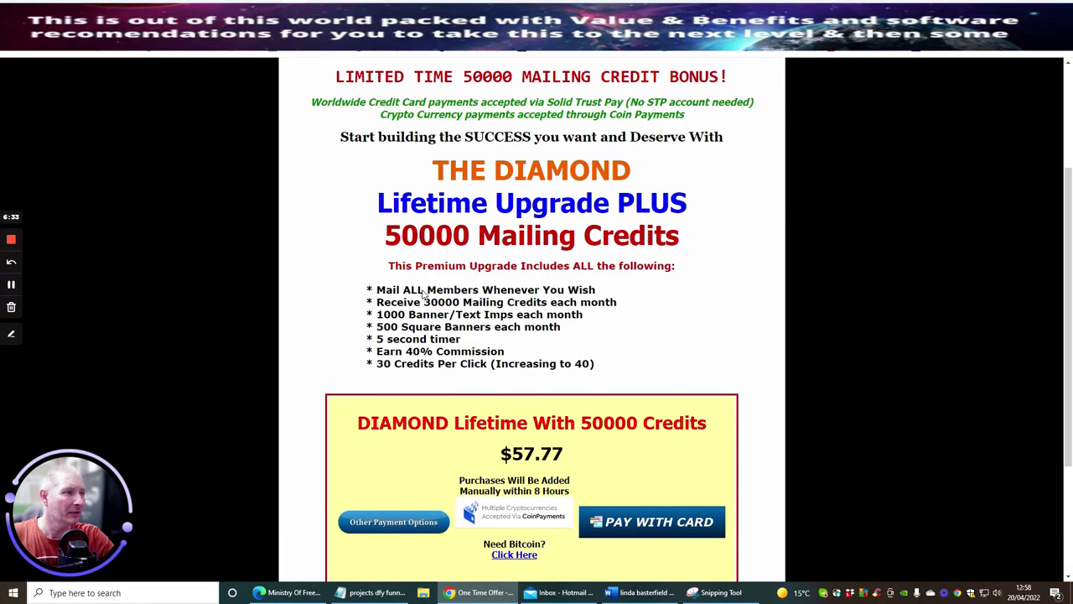
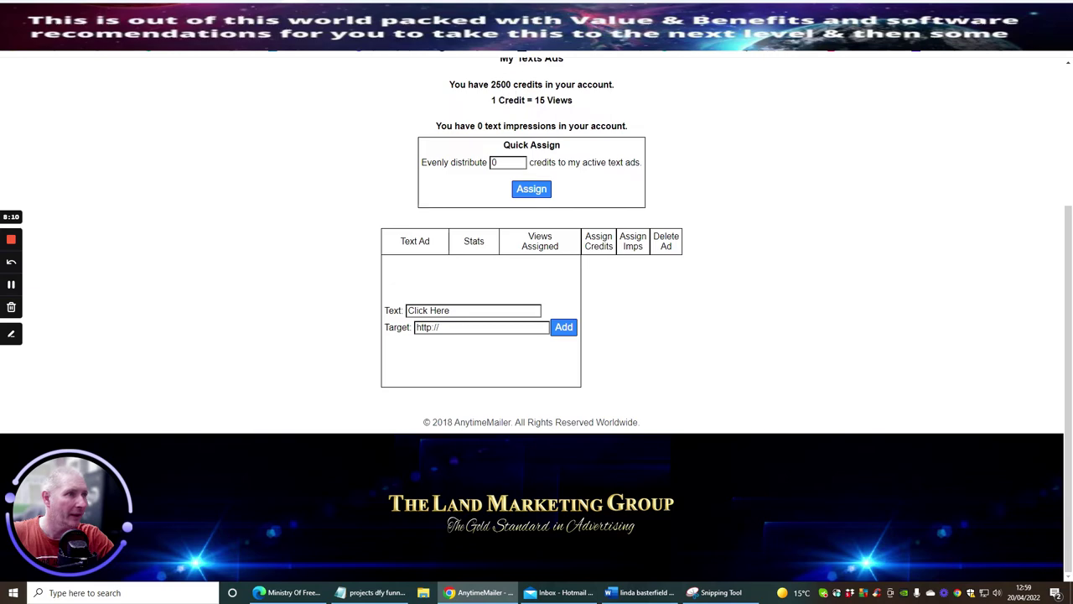
# Browse the AnytimeMailer site and visit the page for sending a mailing.
pyautogui.scroll(2, 764, 155)
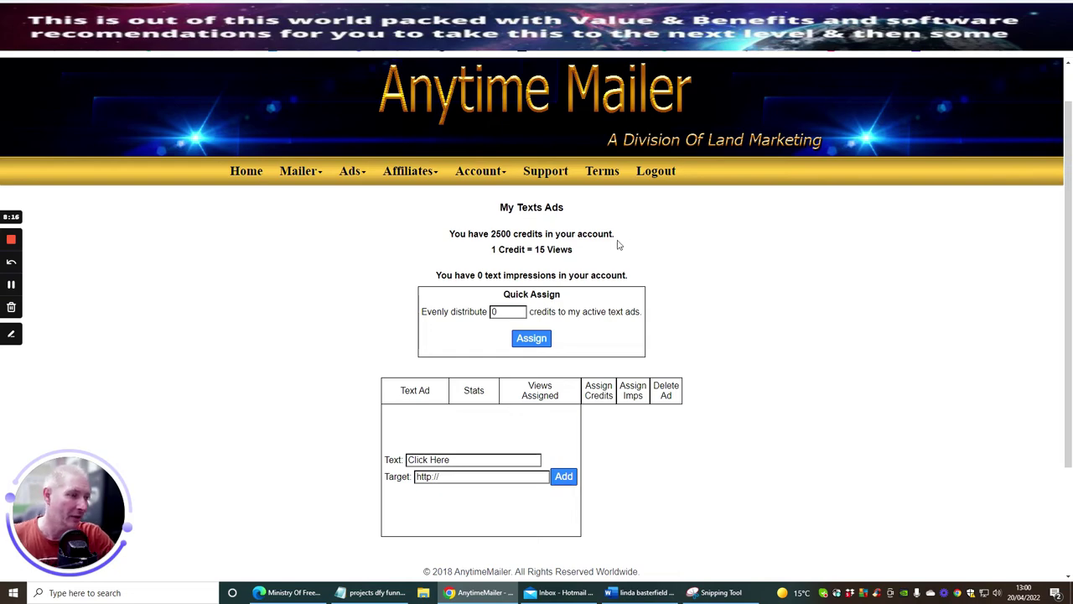
pyautogui.scroll(-2, 618, 243)
pyautogui.scroll(3, 589, 311)
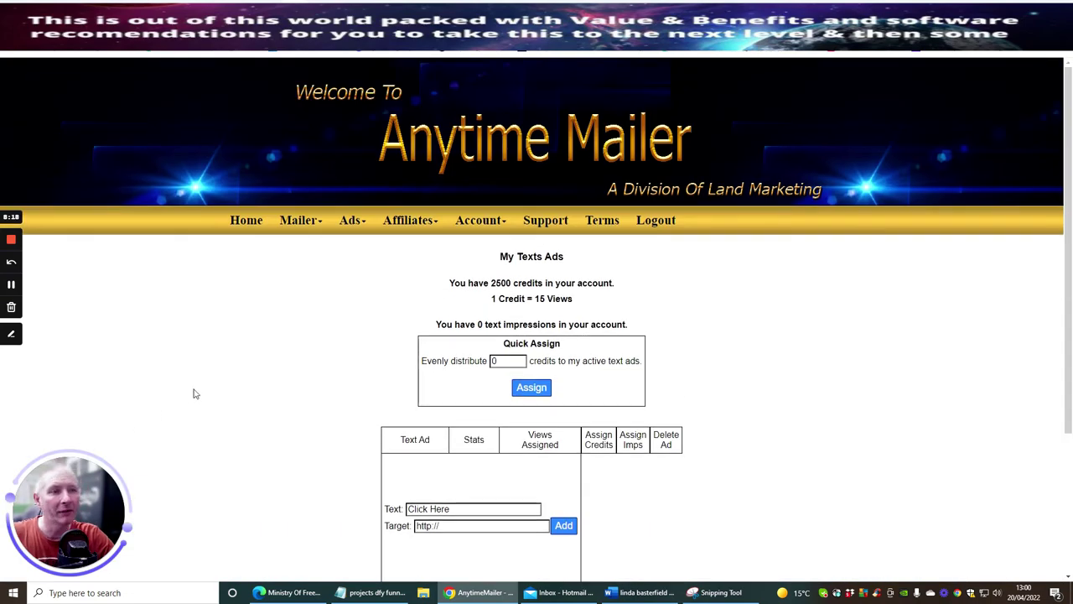
pyautogui.click(294, 222)
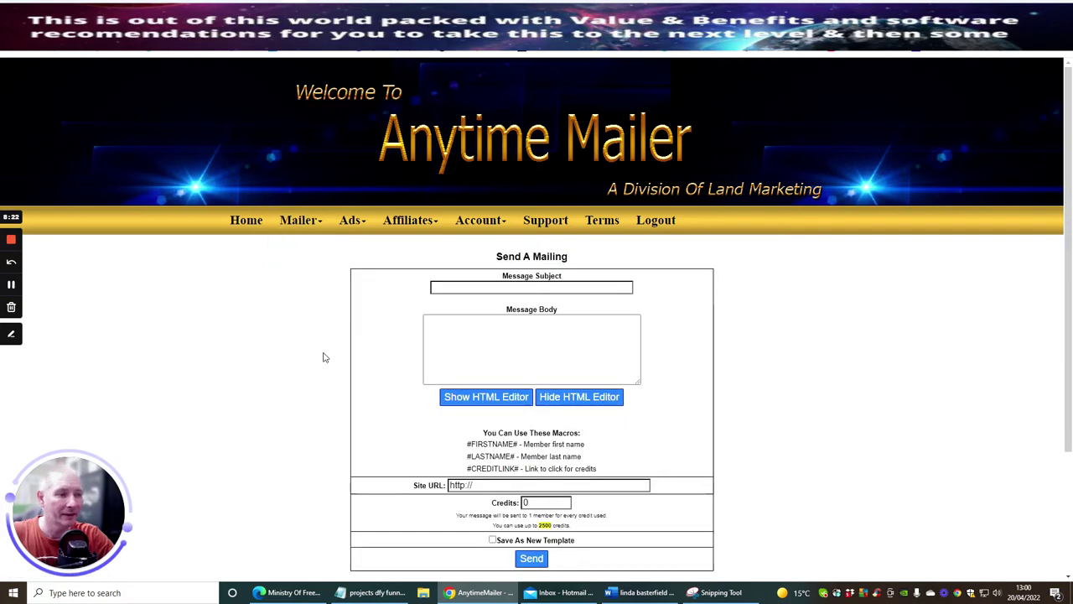
pyautogui.scroll(-2, 275, 369)
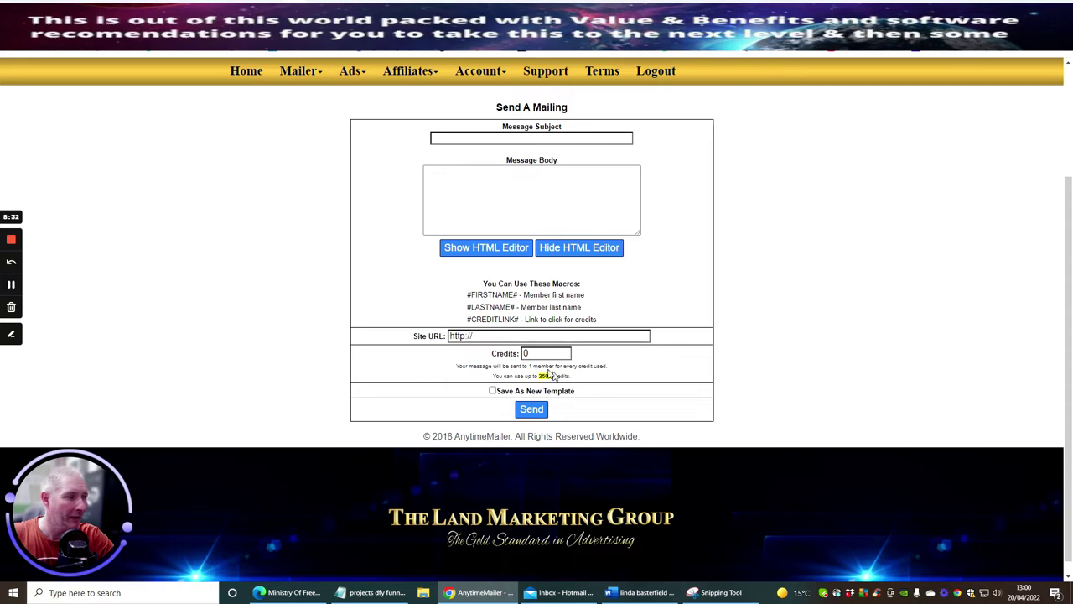
pyautogui.scroll(2, 277, 338)
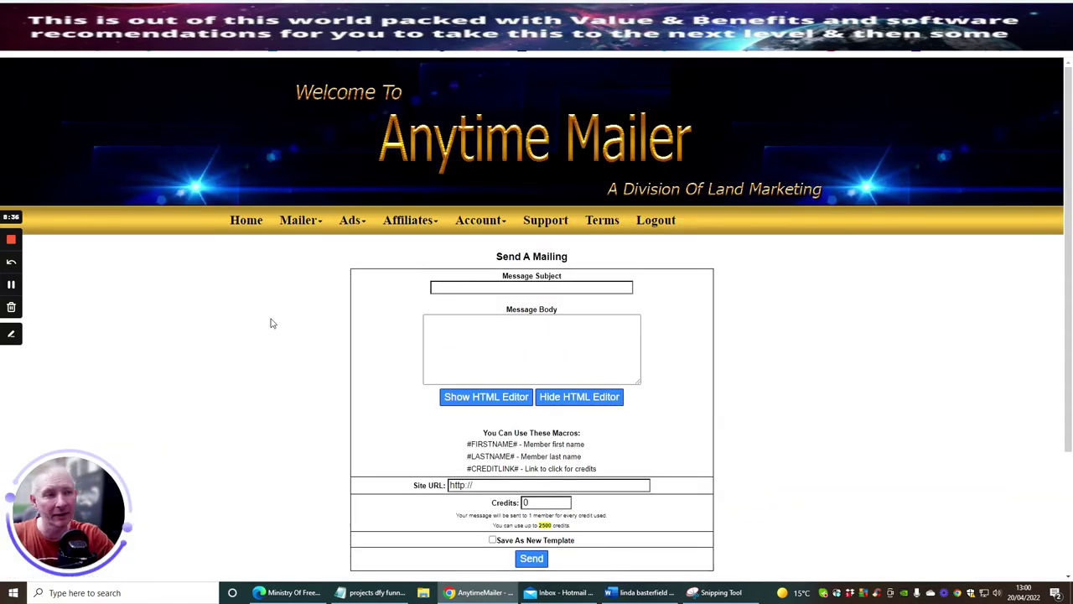
# Open the Support FAQ and start an email from the support address link at its bottom.
pyautogui.click(541, 221)
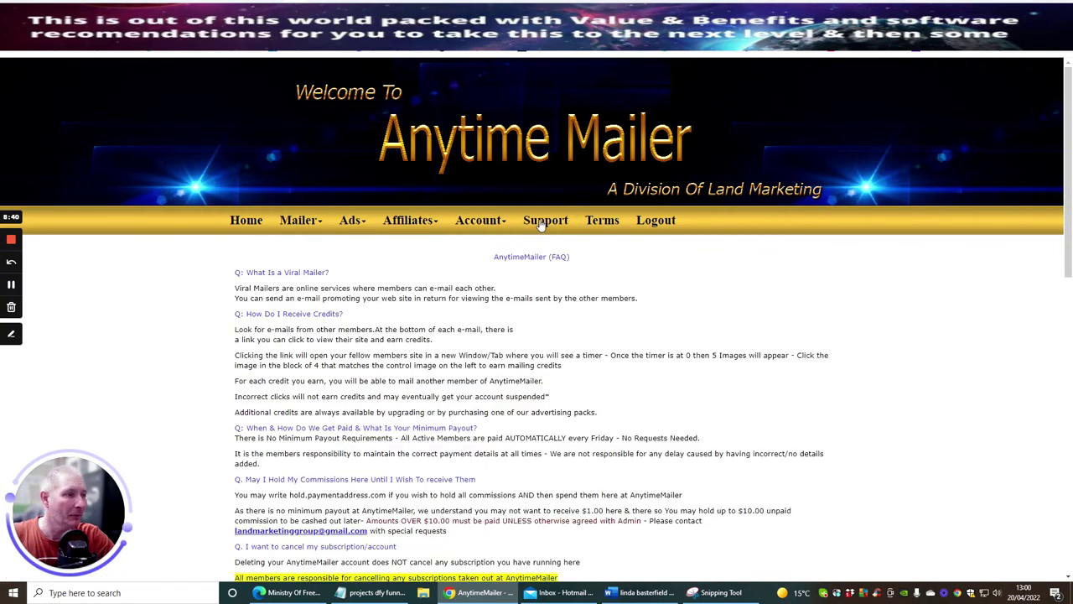
pyautogui.scroll(-2, 564, 282)
pyautogui.scroll(-8, 564, 283)
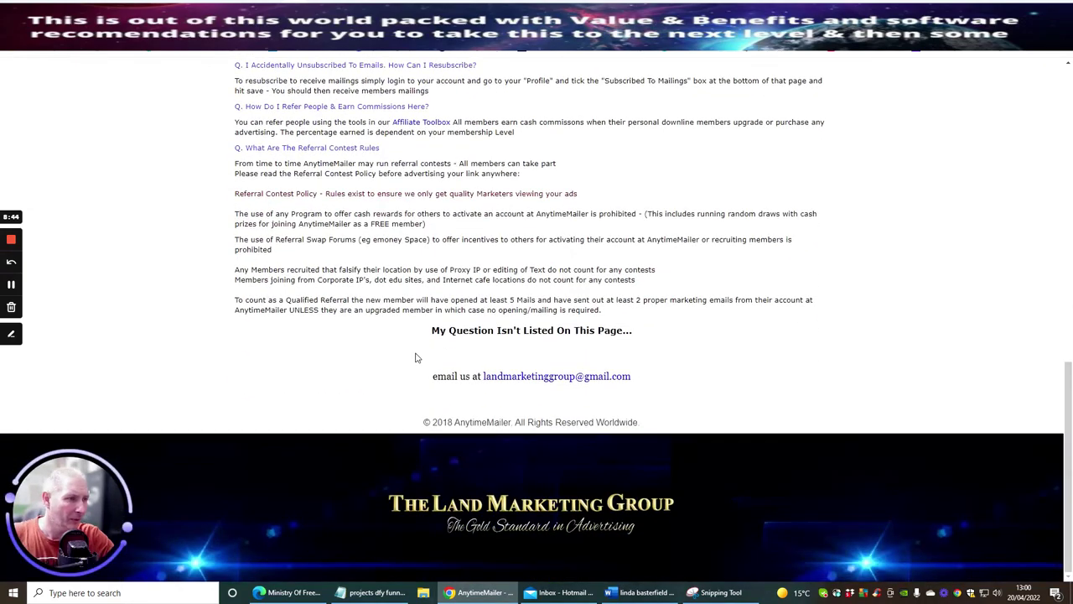
pyautogui.click(521, 376)
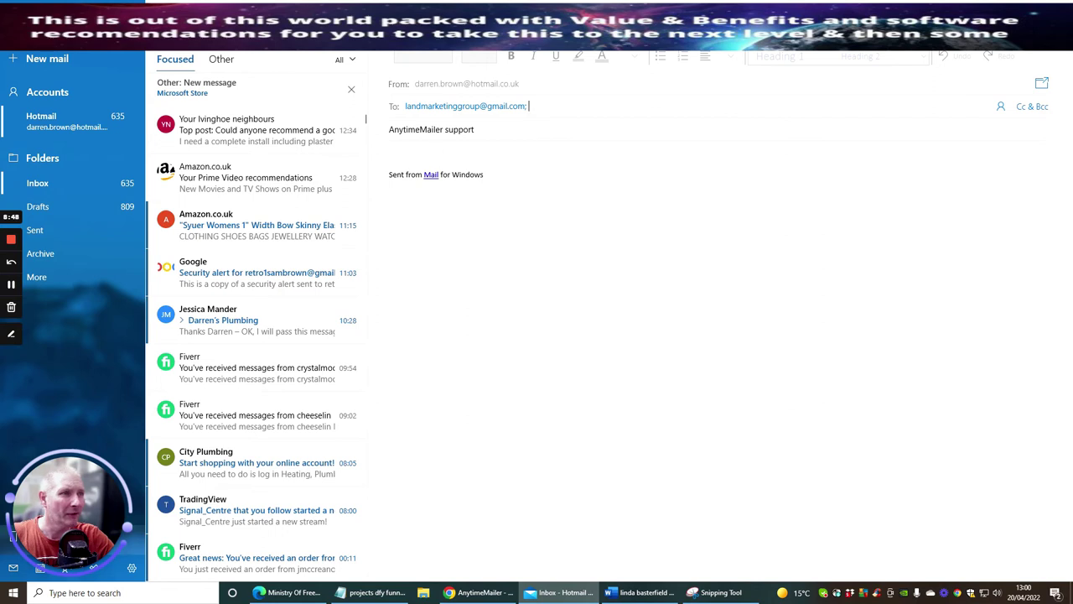
# Write 'Hi there', the $79.20 blue upgrade purchase line, and 'lifetime purchase - please can you update asap'.
pyautogui.write('Hi there')
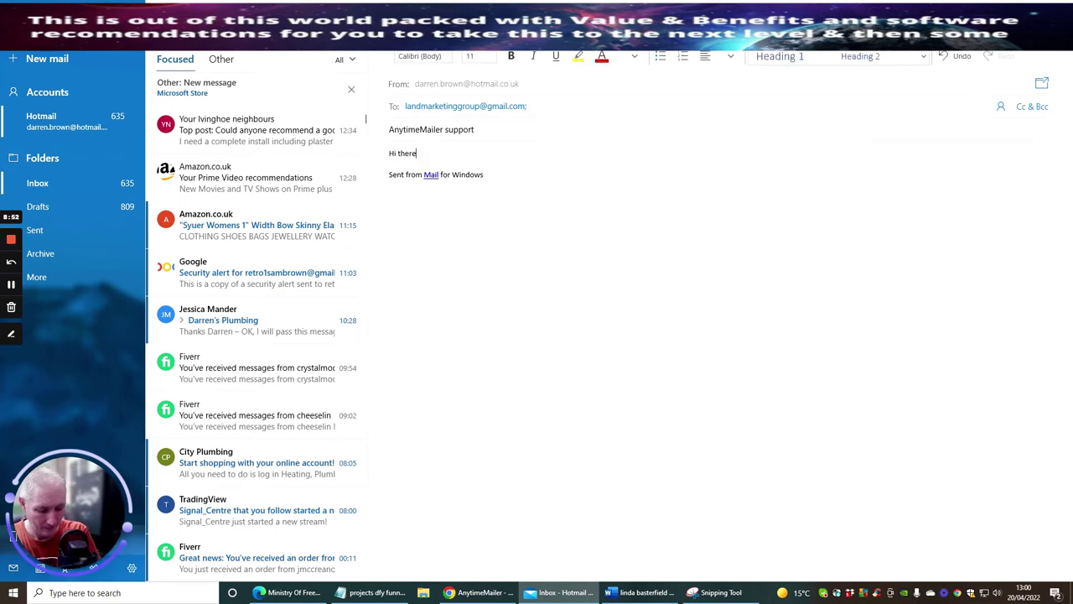
pyautogui.press('Return')
pyautogui.write('I just')
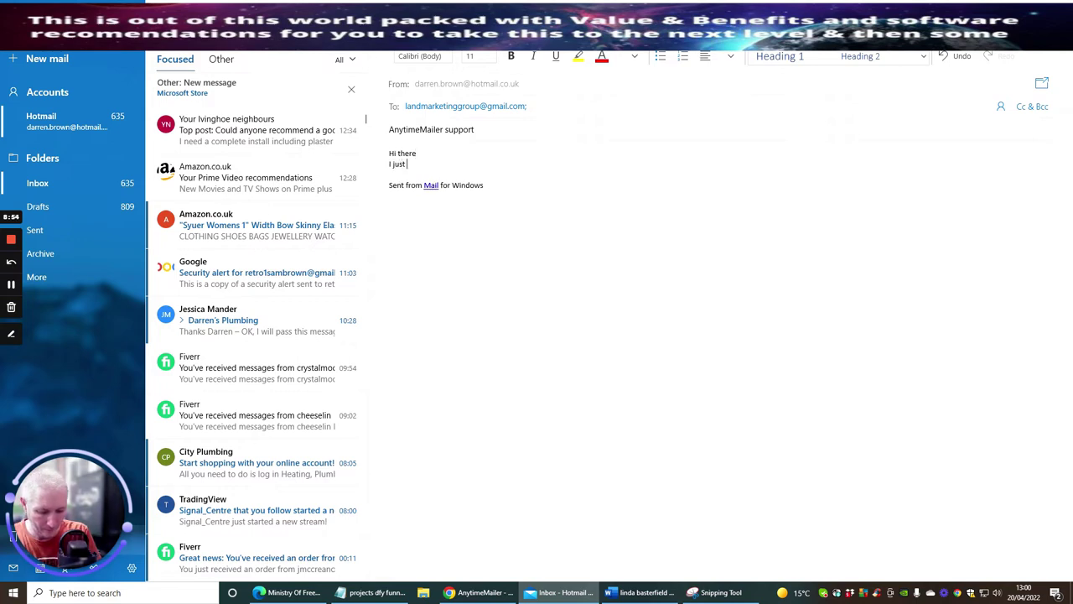
pyautogui.write(' purchased ')
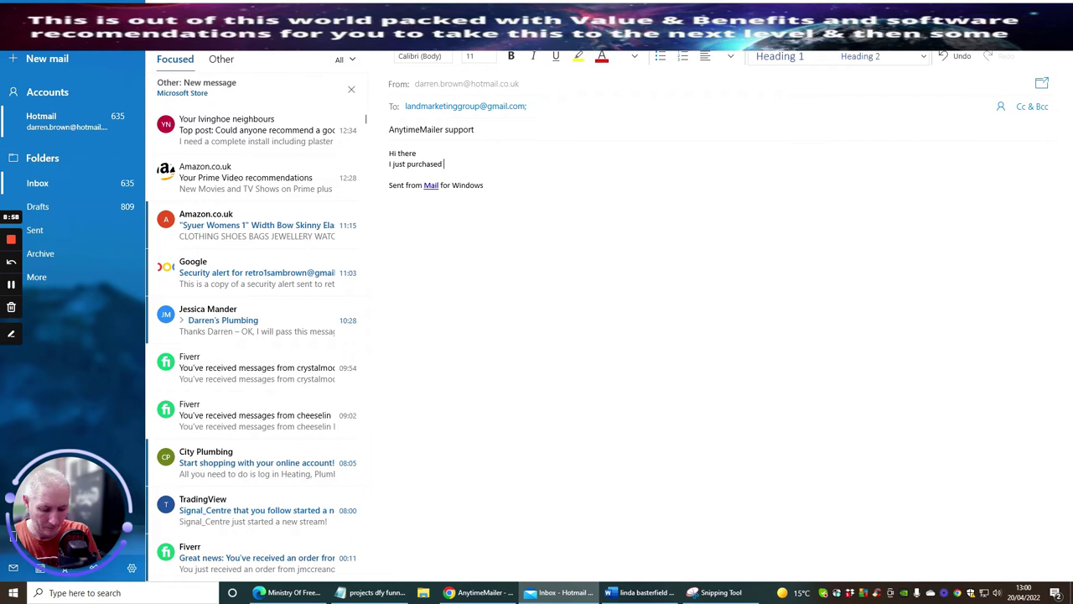
pyautogui.write('with')
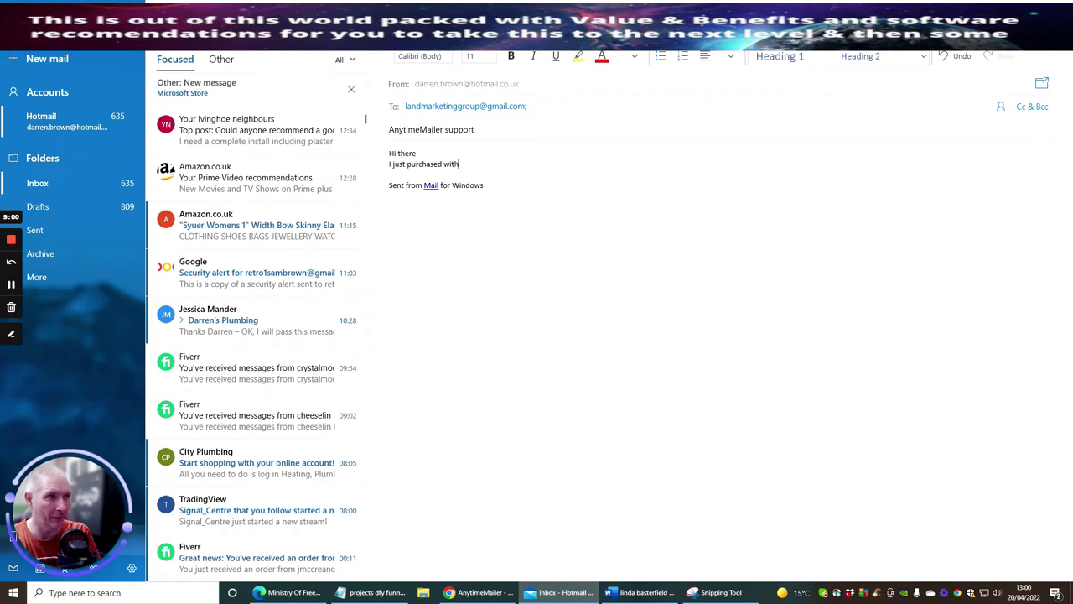
pyautogui.write(' A')
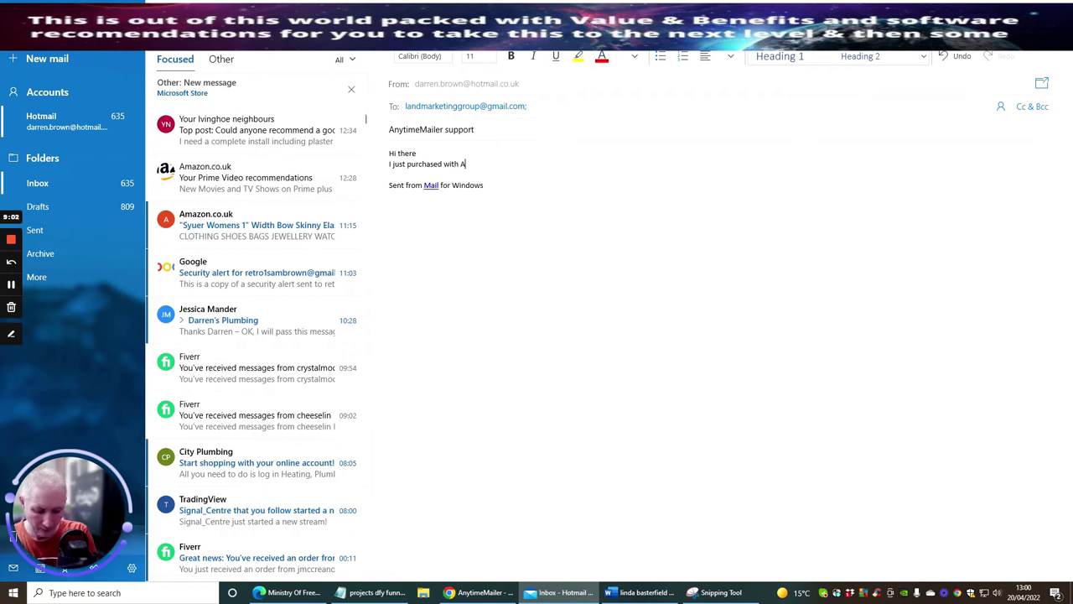
pyautogui.write('nytime ma')
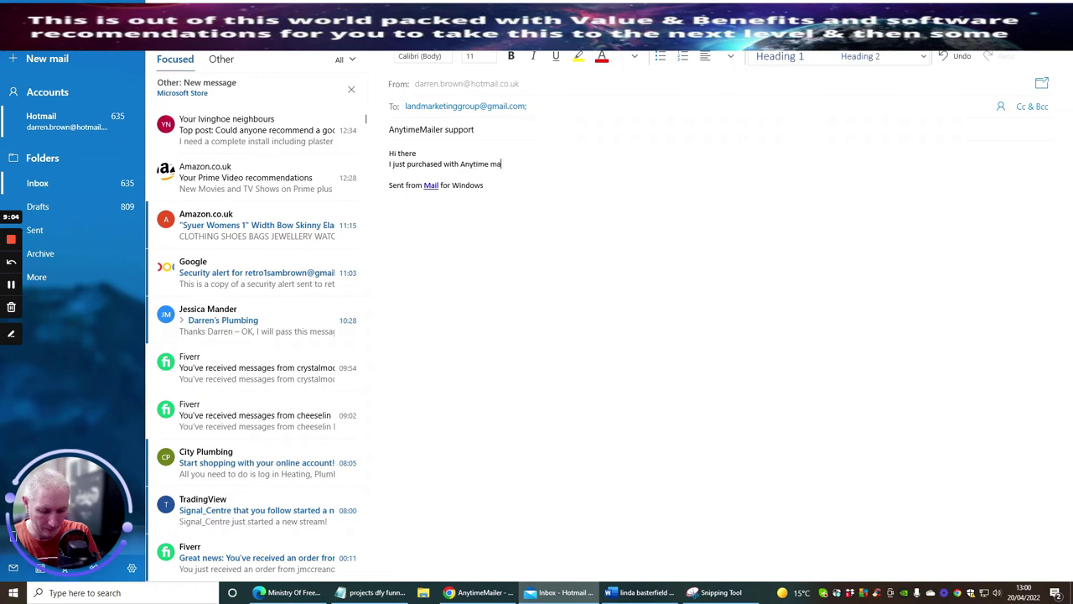
pyautogui.write('iler t')
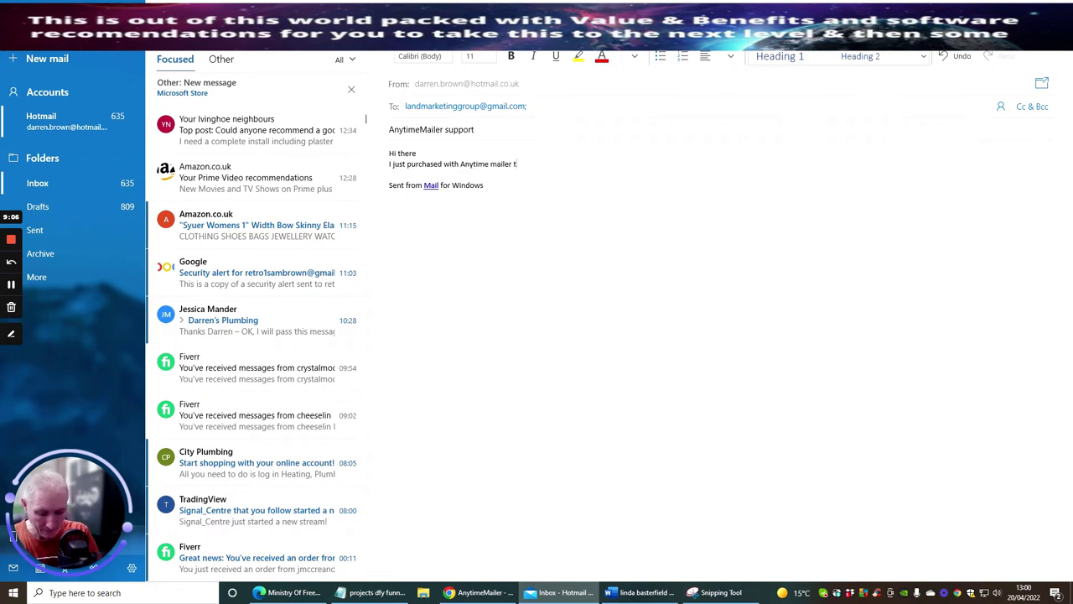
pyautogui.write('he blu')
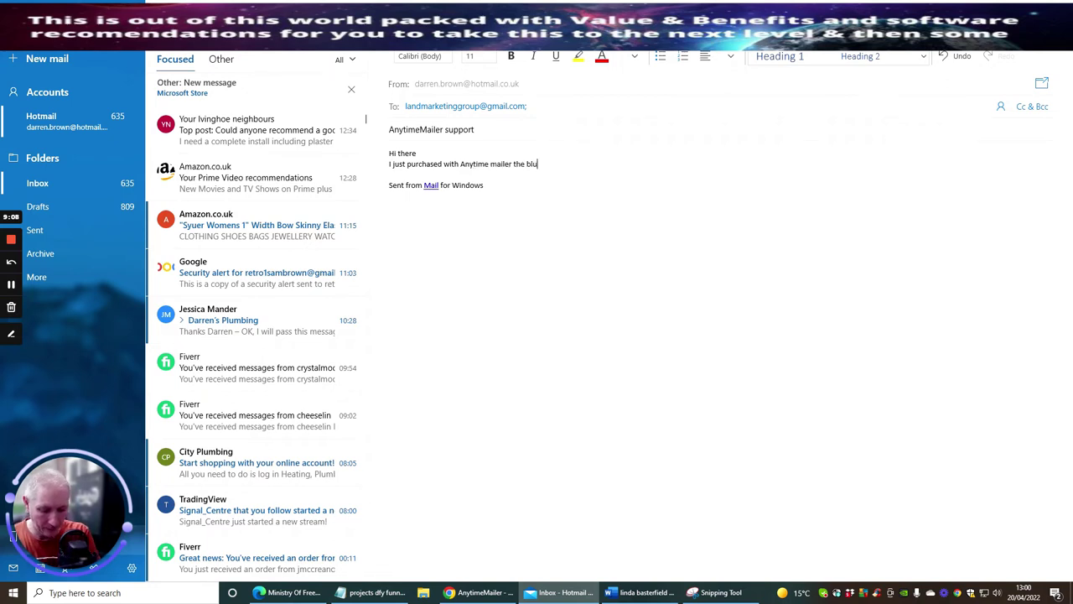
pyautogui.write('e upgrade ')
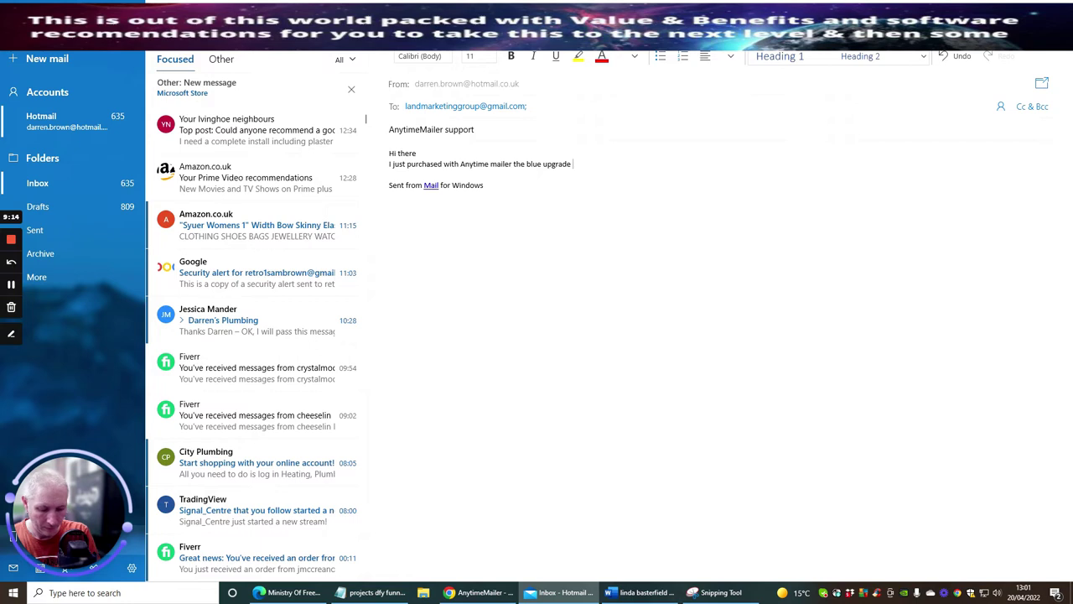
pyautogui.write('$79.')
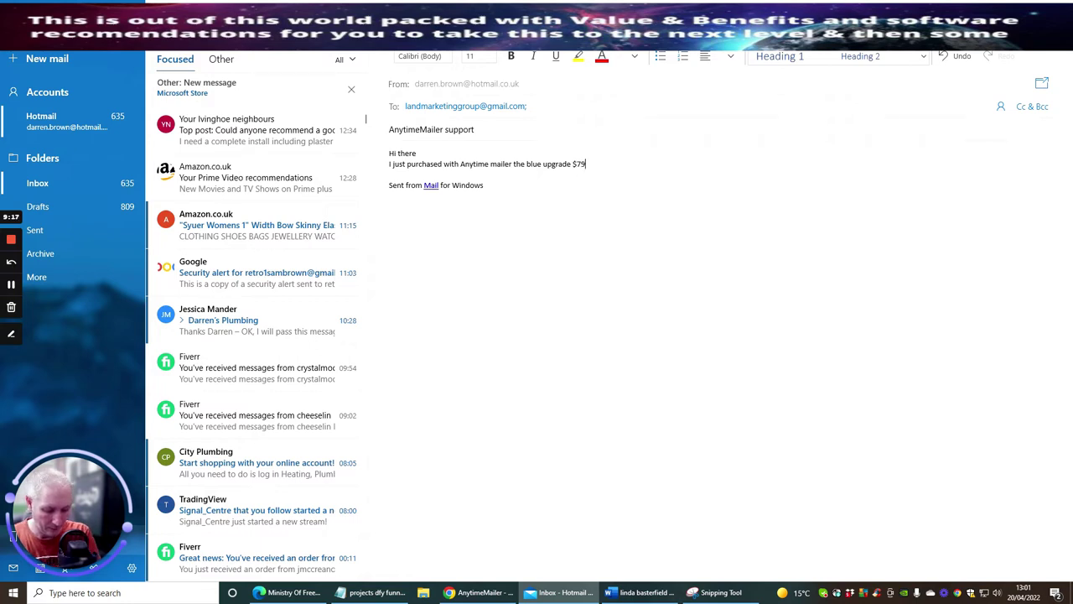
pyautogui.write('20')
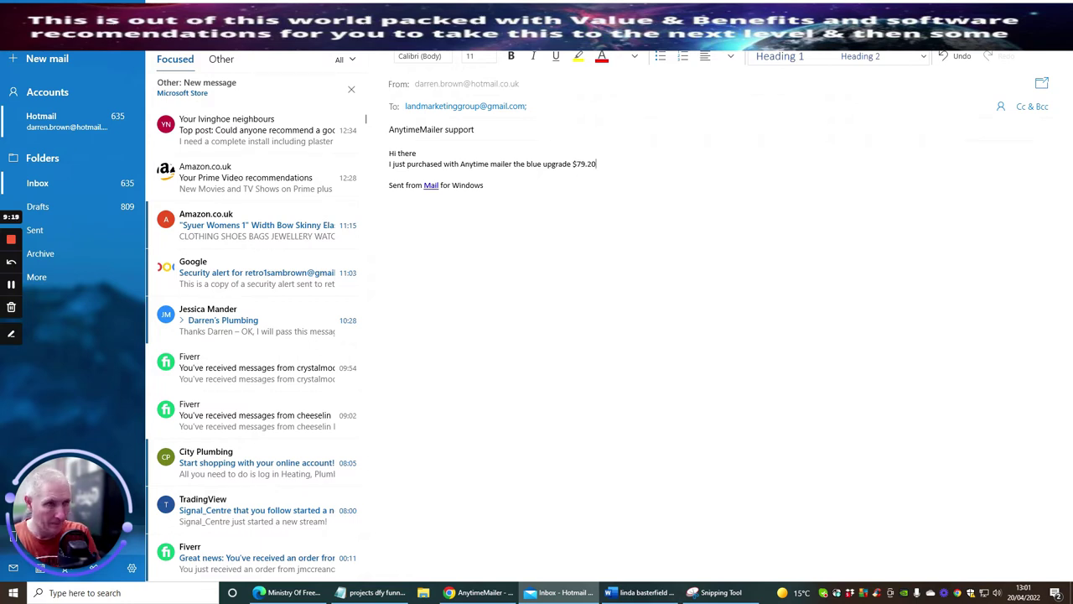
pyautogui.press('Return')
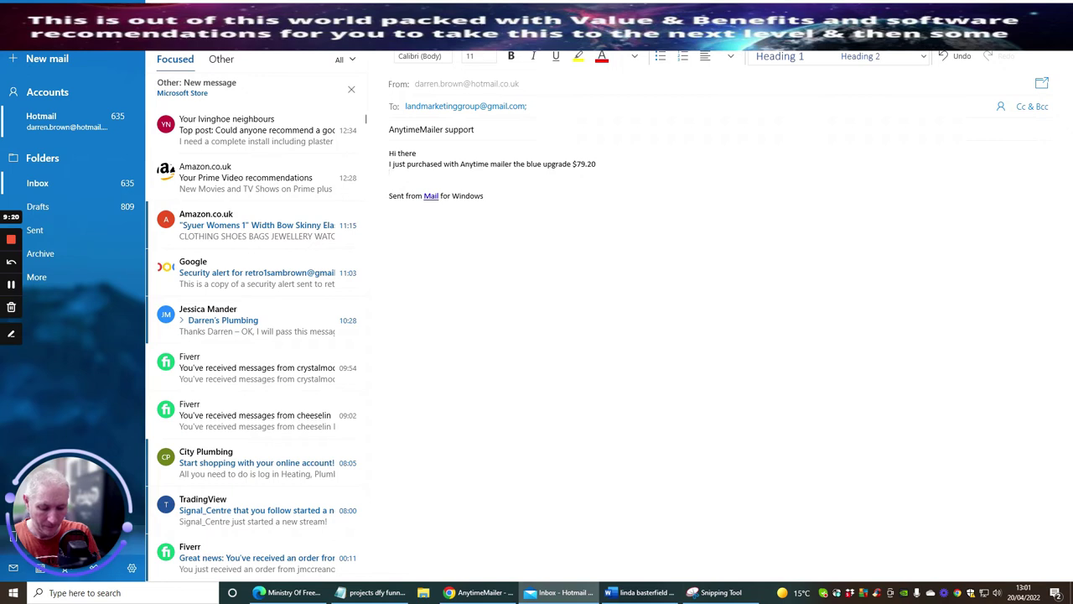
pyautogui.write('lifetime')
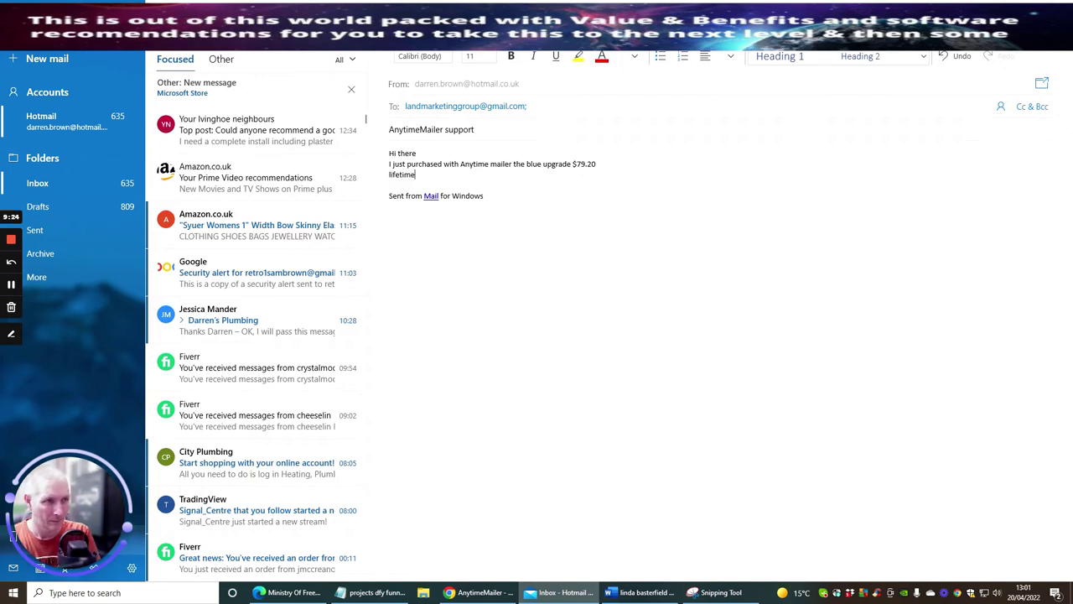
pyautogui.write(' purchase ')
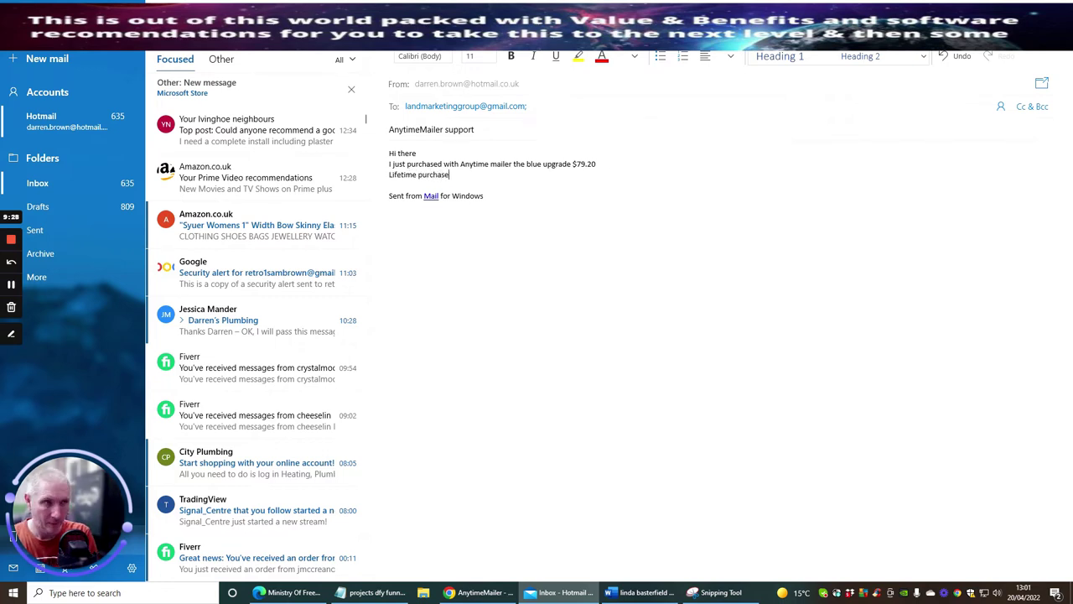
pyautogui.write('- ')
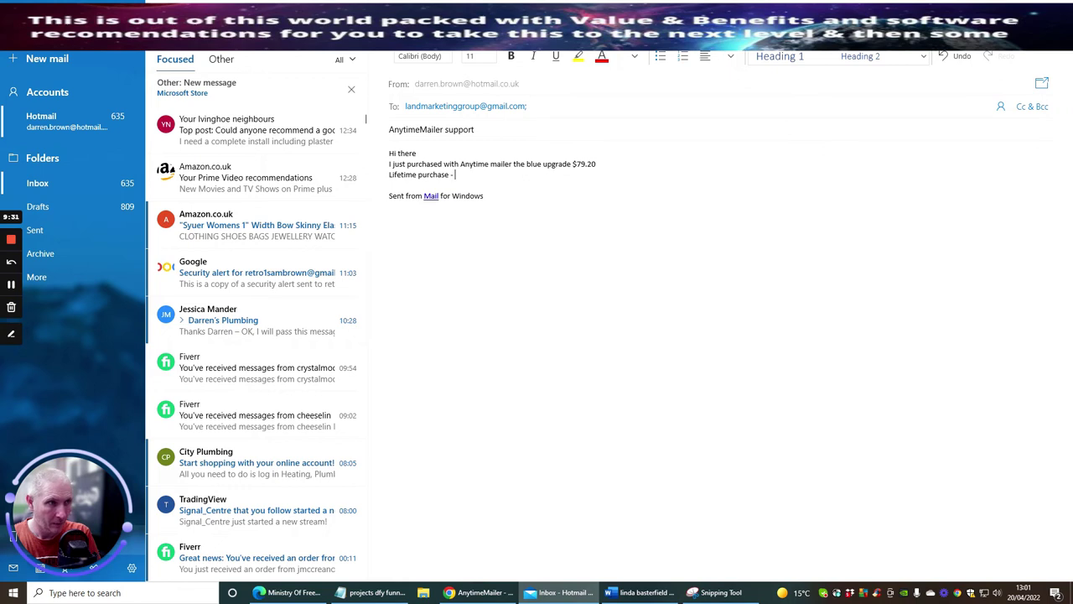
pyautogui.write('please ca')
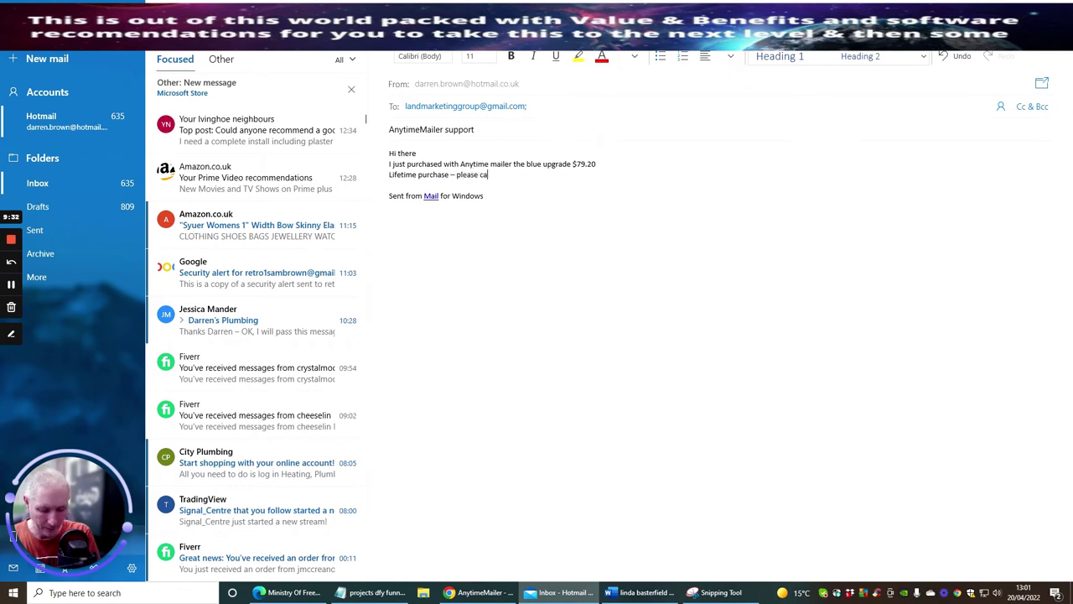
pyautogui.write('n you up')
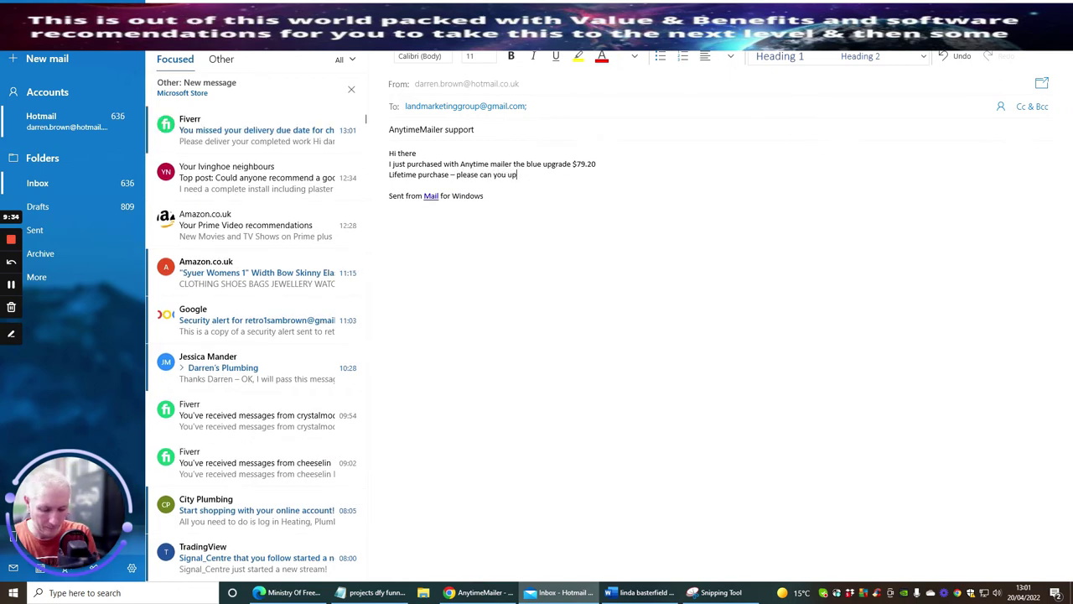
pyautogui.write('date asap')
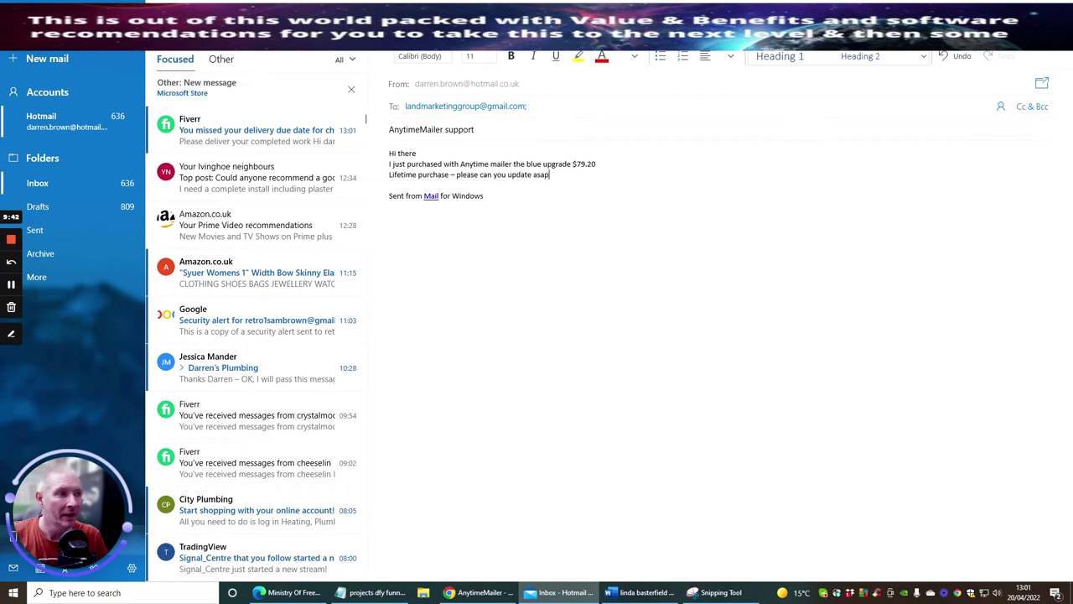
pyautogui.press('Return')
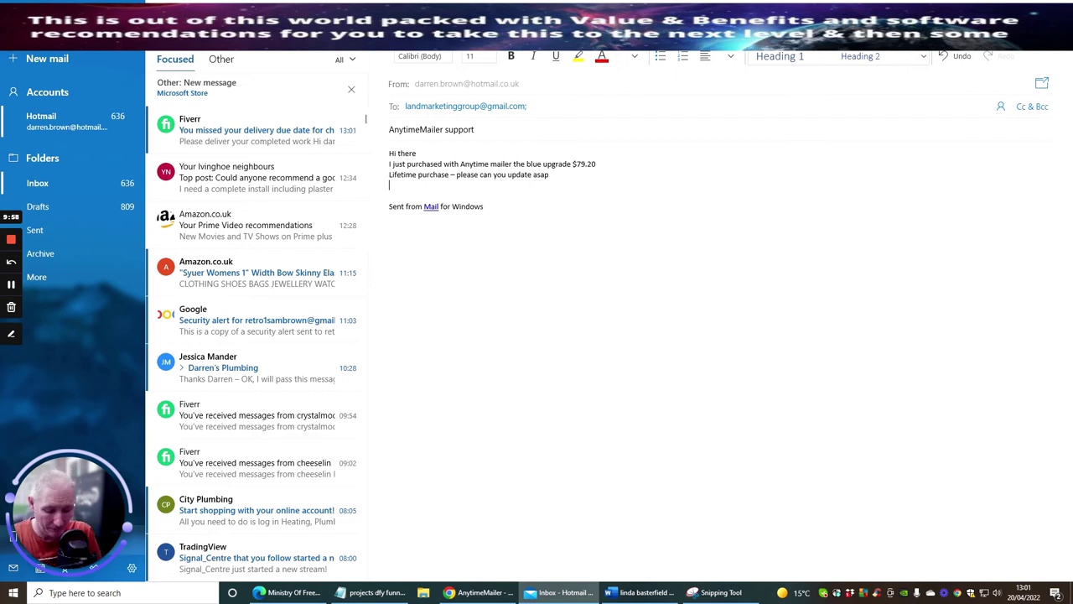
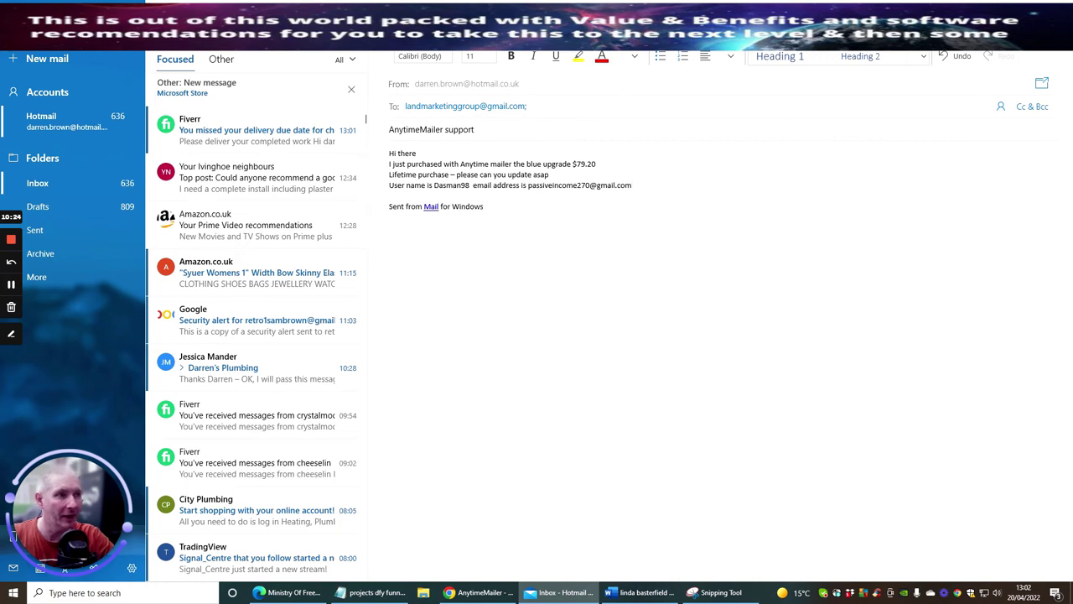
# Add the account username and e-mail line, sign off 'Best wishes' with the sender's name, and send.
pyautogui.press('Return')
pyautogui.press('Return')
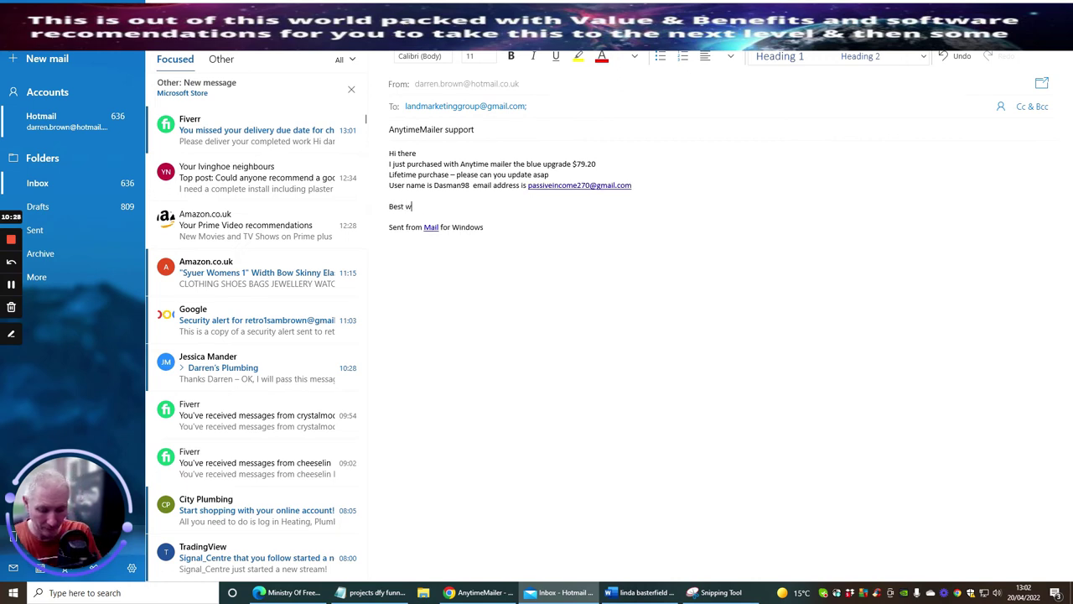
pyautogui.press('Return')
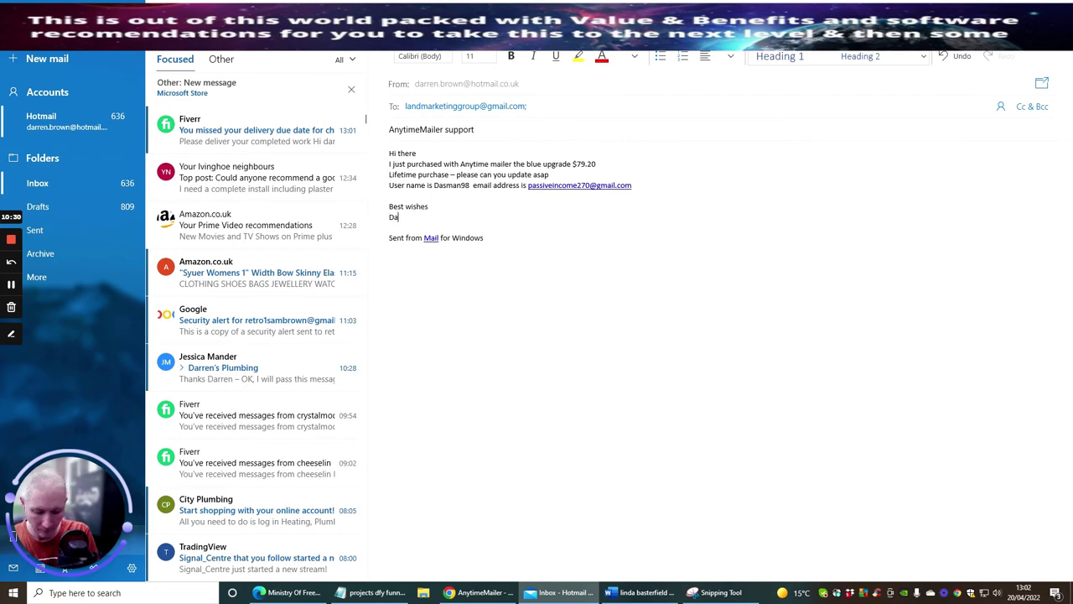
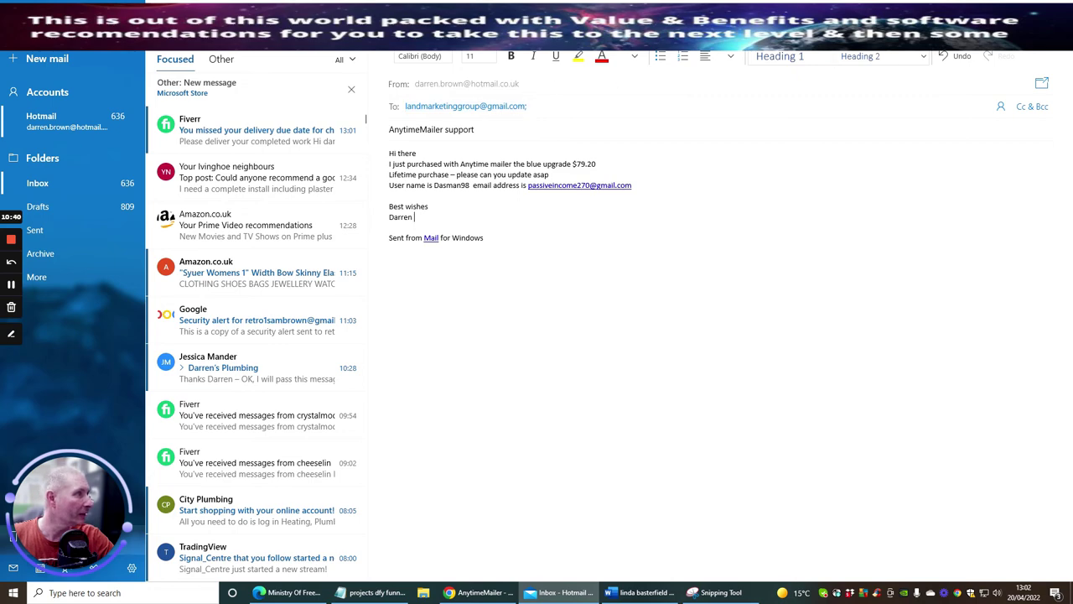
pyautogui.hotkey('ctrl', 'Return')
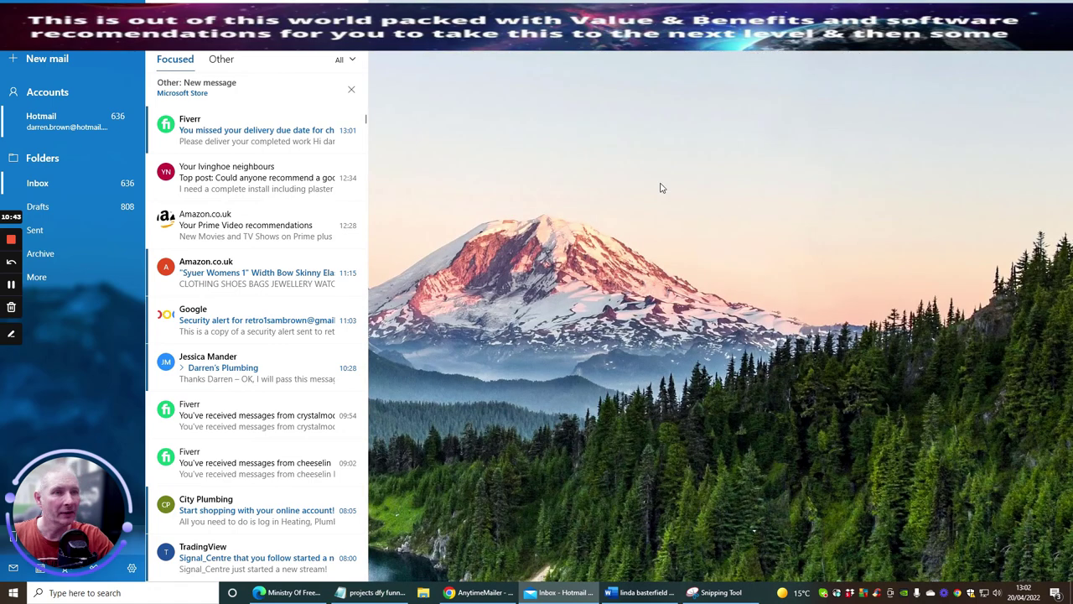